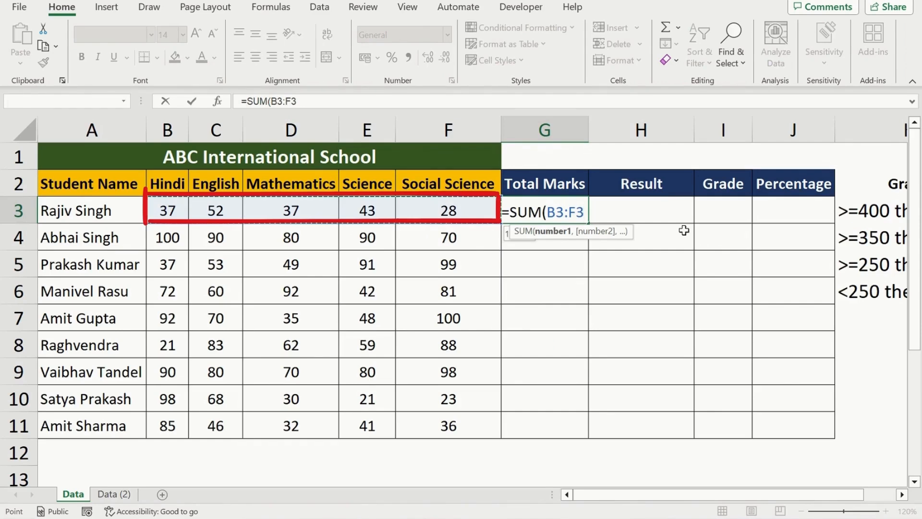
Complete the formula =SUM(B3:F3) in G3 and fill it down the Total Marks column to G11.
key("F2")
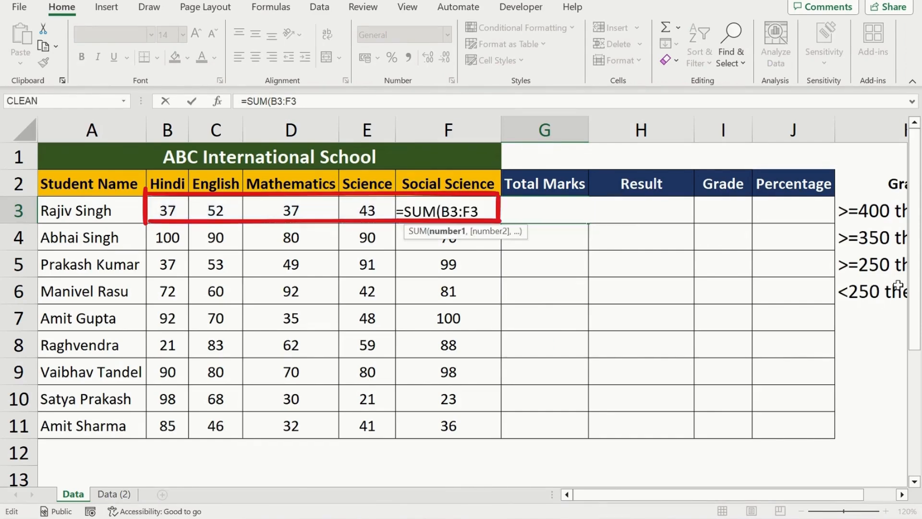
type(")")
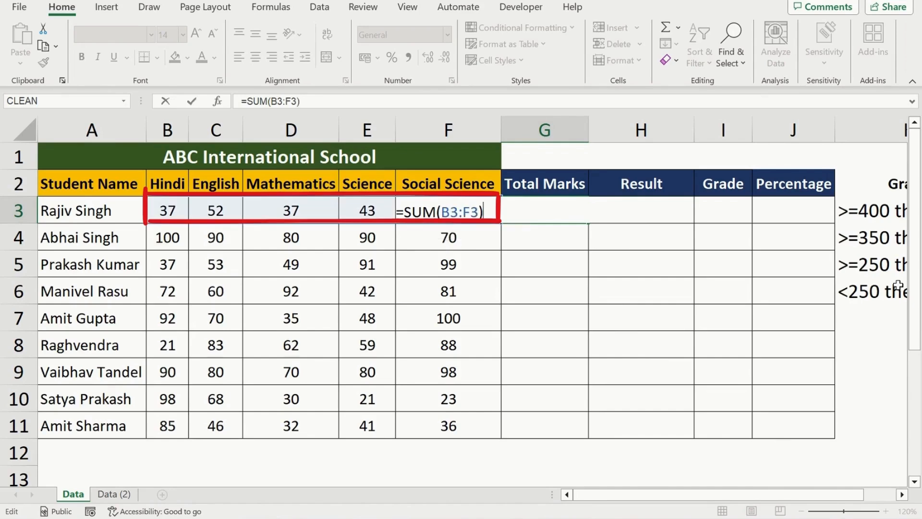
key("Return")
key("Up")
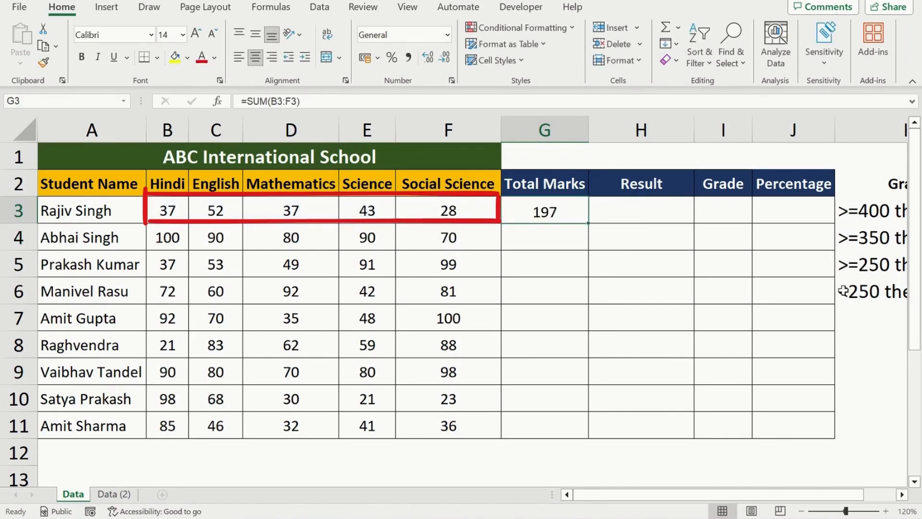
double_click(587, 224)
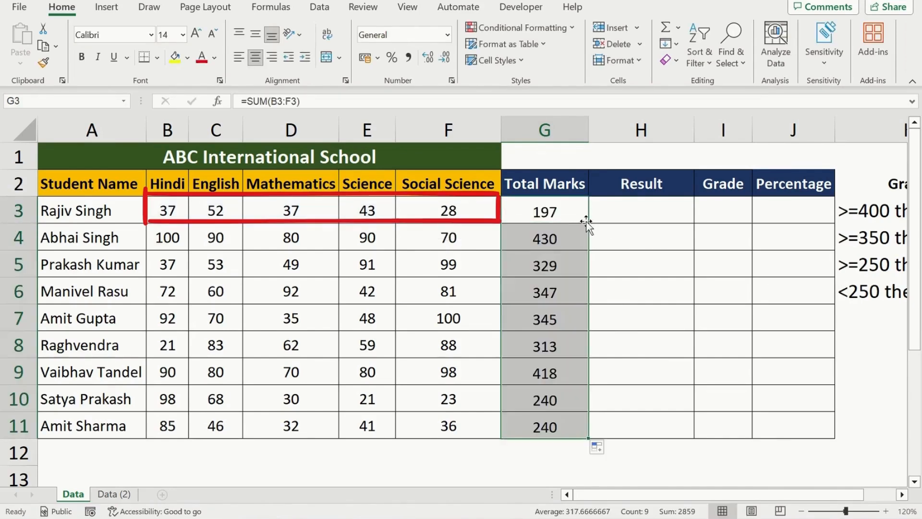
left_click(565, 245)
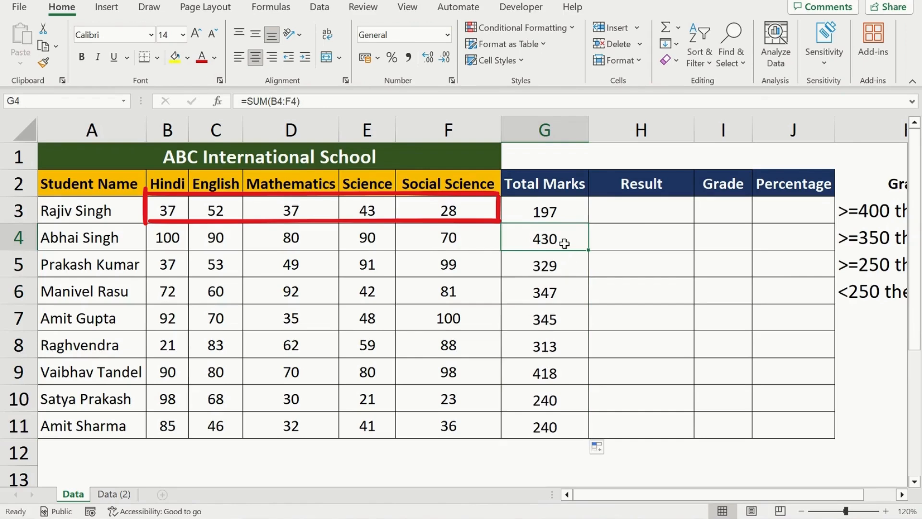
Clear the totals in G3:G11 and return to G3.
left_click(550, 214)
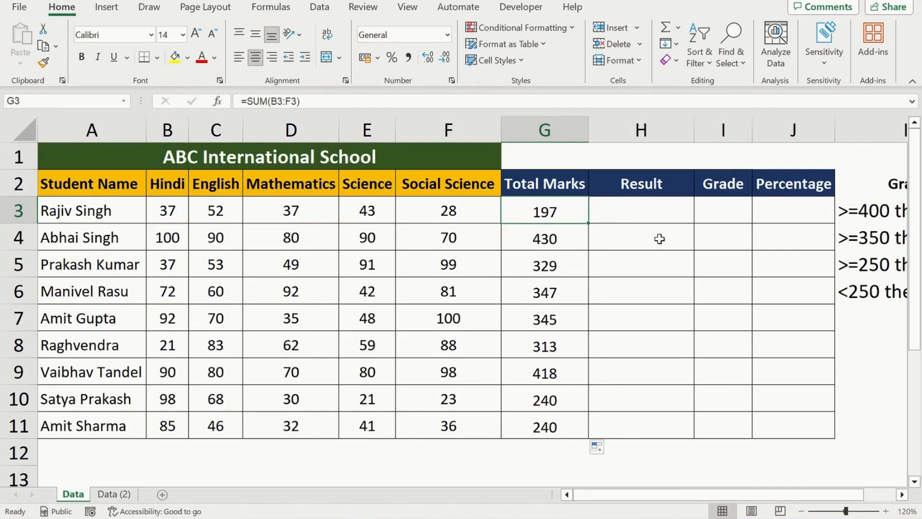
key("ctrl+shift+Down")
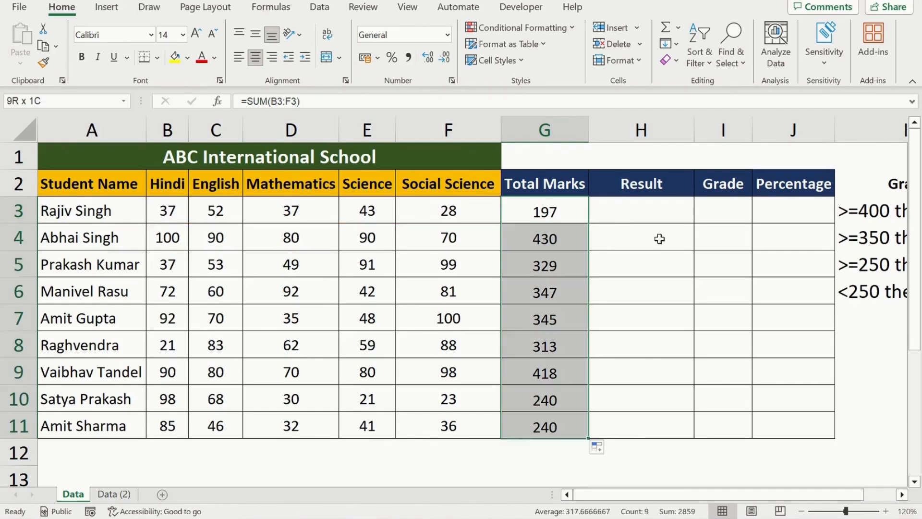
key("Delete")
key("Up")
key("Down")
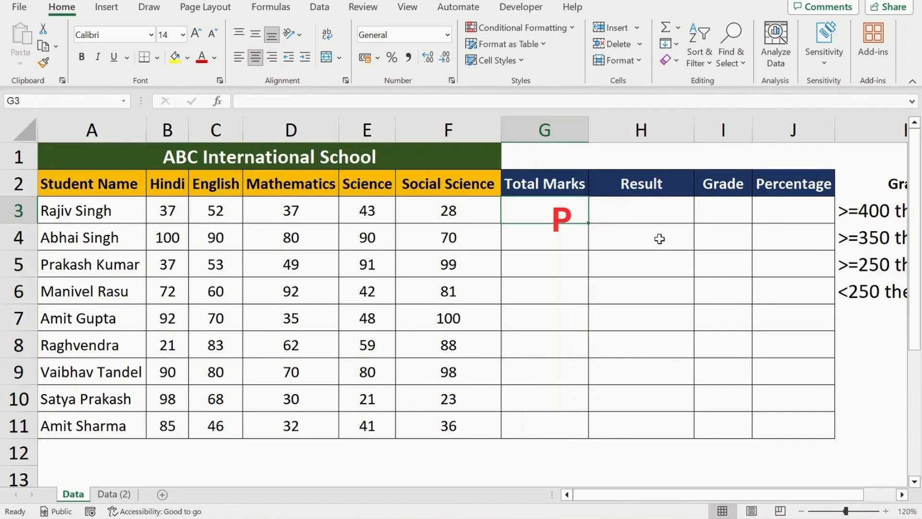
Total B3:F3 in G3 with AutoSum and fill the formula down to G11.
key("alt+equal")
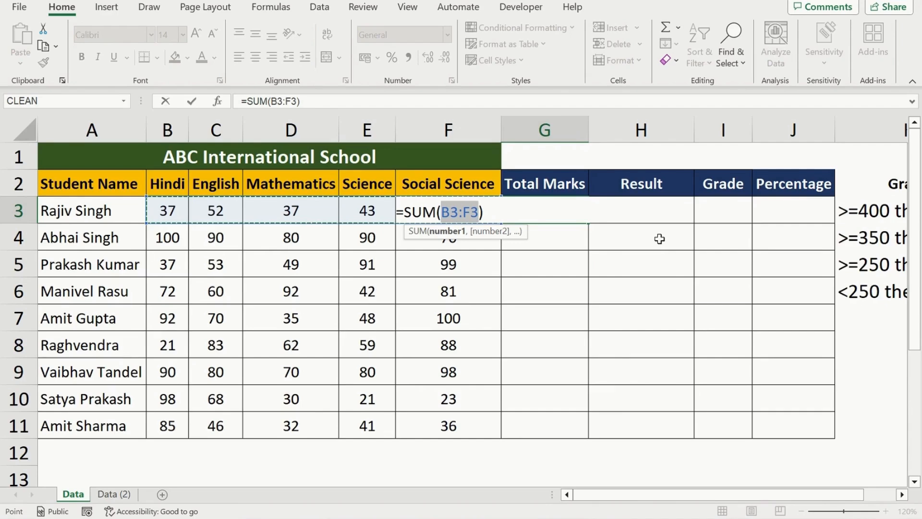
key("Return")
key("Up")
key("Left")
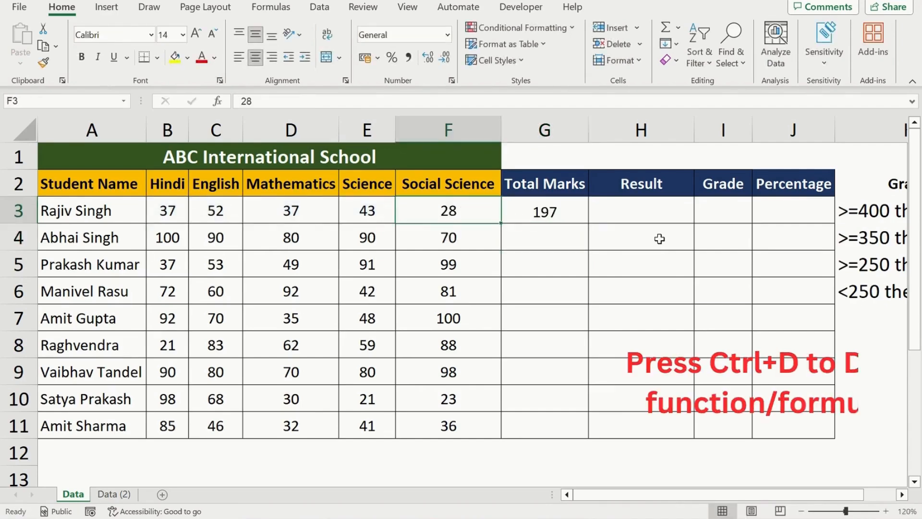
key("ctrl+Down")
key("Right")
key("ctrl+shift+Up")
key("ctrl+d")
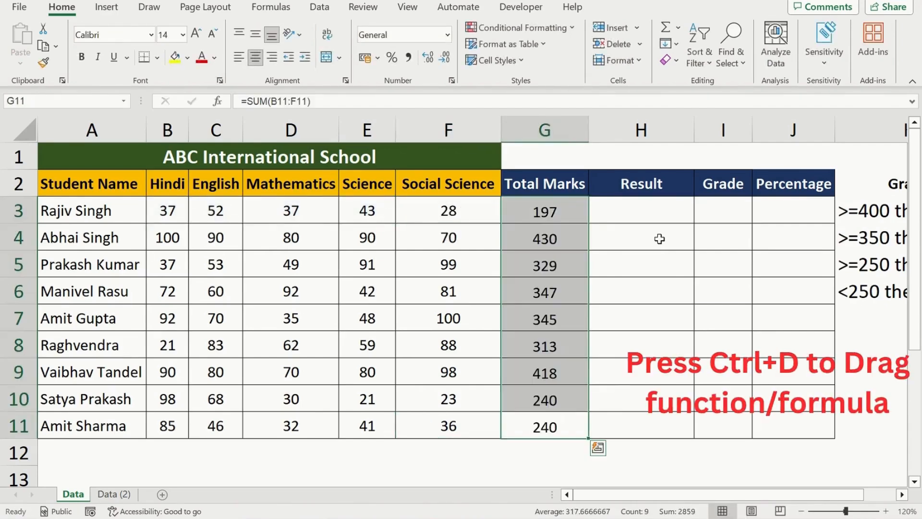
Check the filled Total Marks formulas from the last student up to the first.
key("Up")
key("Down")
key("Up")
key("Up")
key("Up")
key("Up")
key("Up")
key("Up")
key("Up")
key("Up")
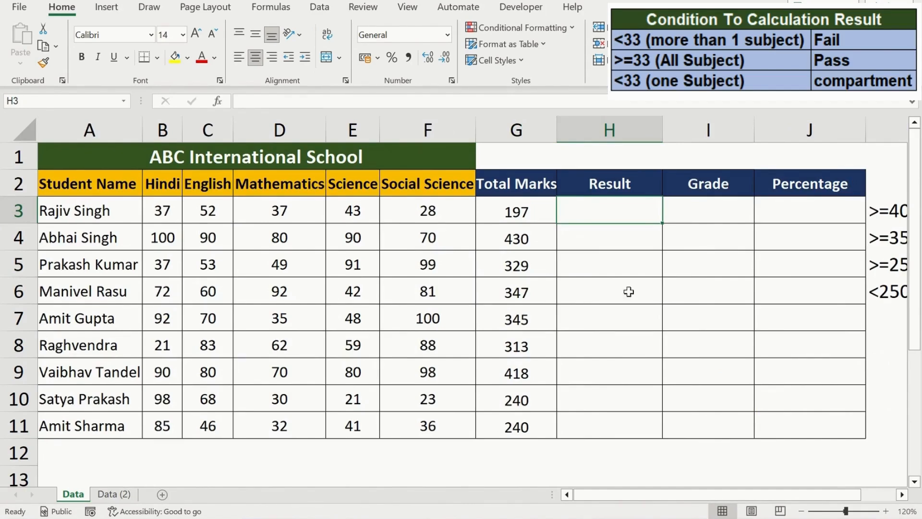
Enter =COUNTIF(B3:F3,"<33") in H3 to count the first student's subjects with marks below 33.
left_click_drag(169, 214, 411, 213)
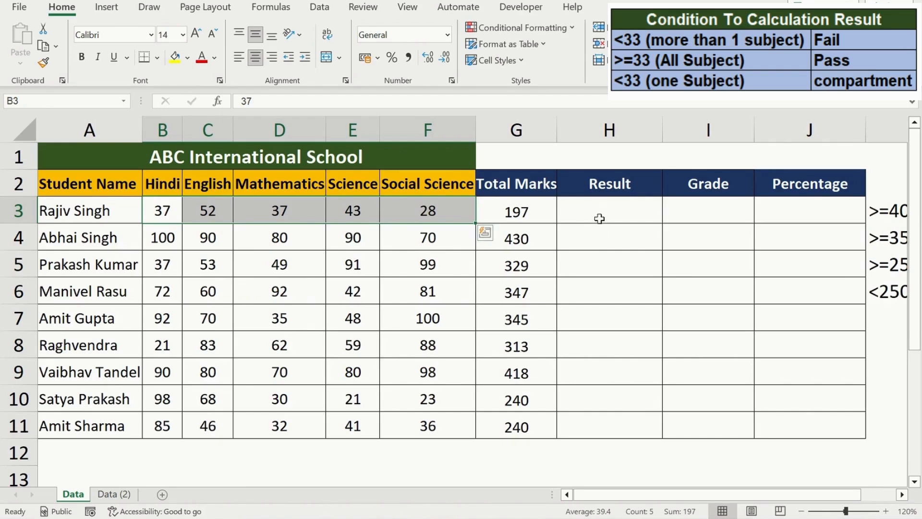
left_click(601, 218)
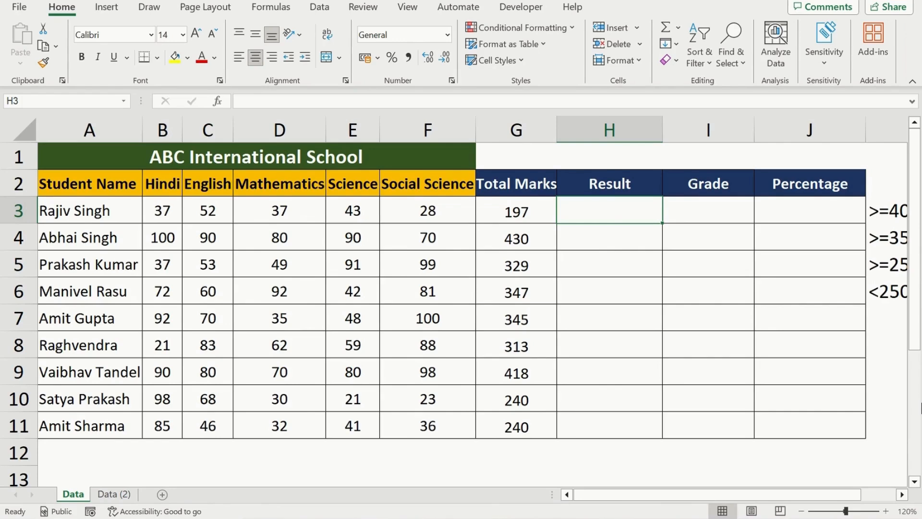
type("=COU")
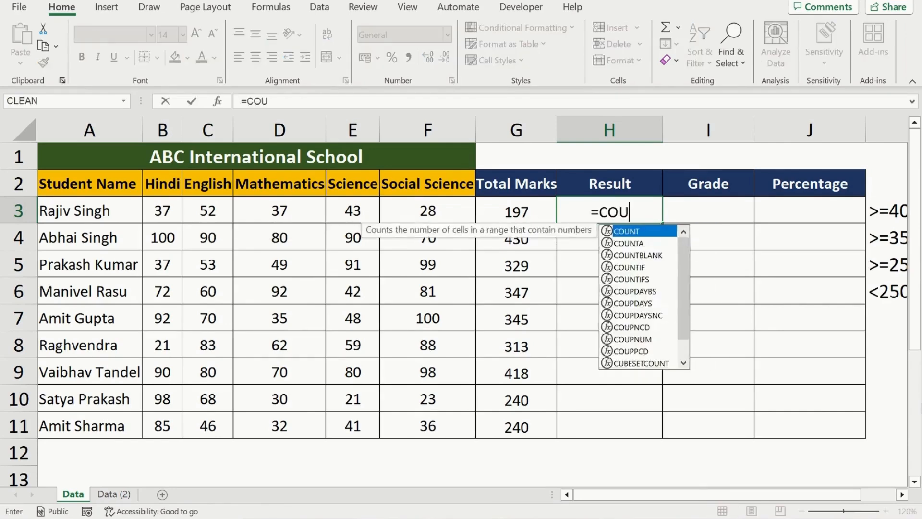
type("NTIF(")
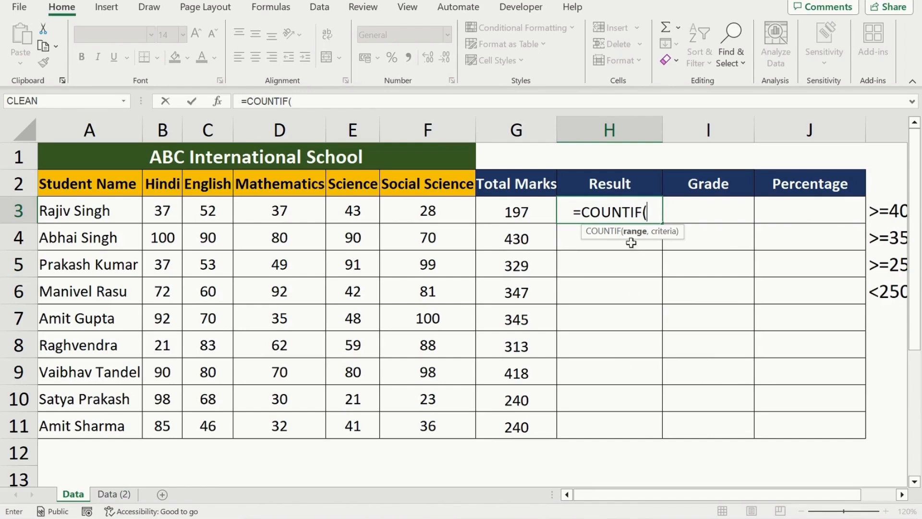
left_click_drag(160, 211, 417, 222)
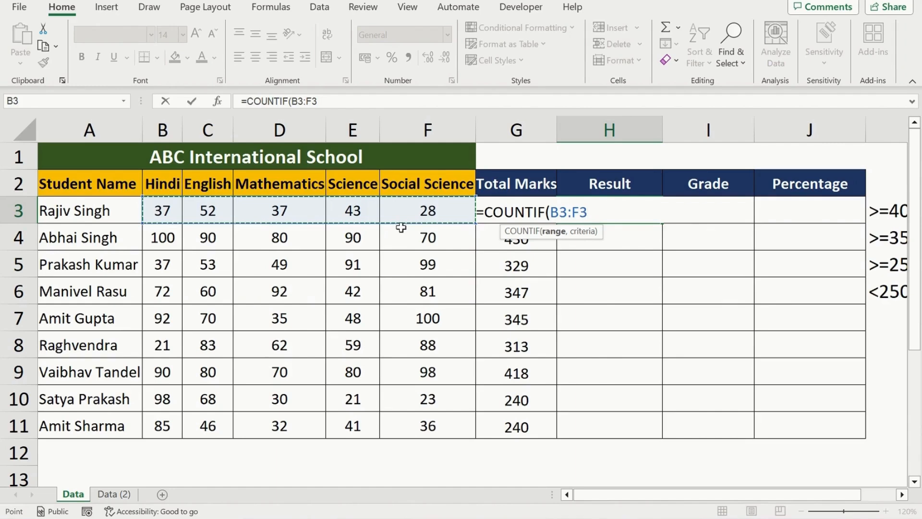
type(",")
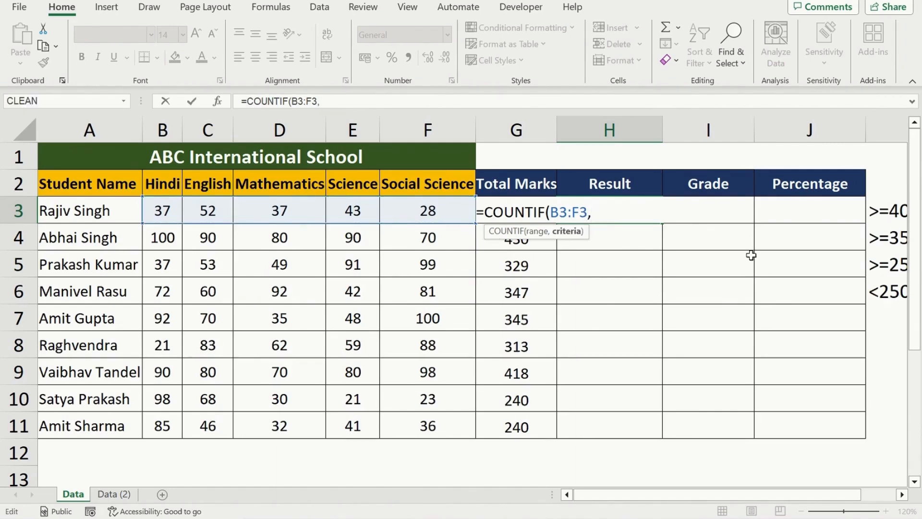
type("\"<33\")")
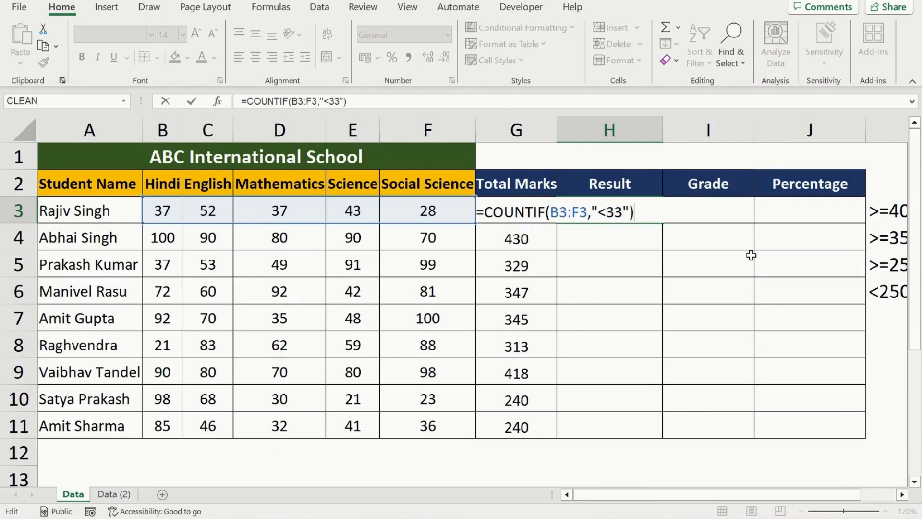
key("Return")
Fill the COUNTIF formula from H3 down the Result column to H11.
key("Up")
key("Left")
key("ctrl+Down")
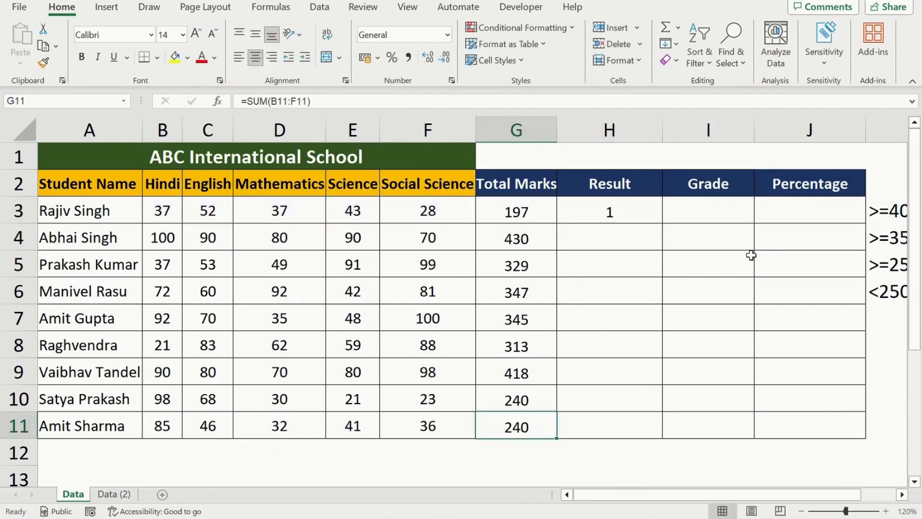
key("Right")
key("ctrl+shift+Up")
key("ctrl+d")
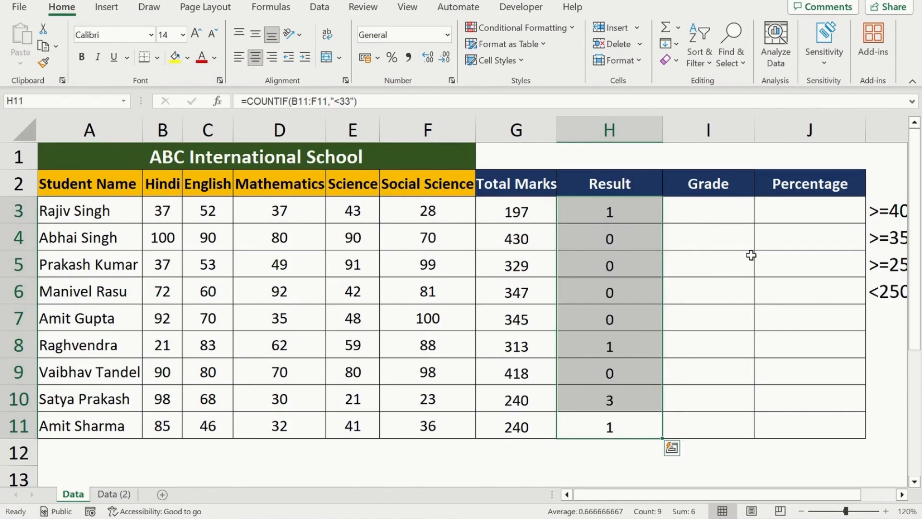
Compare the row 4 subject marks from B4 to F4 with the count in H4.
key("Up")
key("Up")
key("Up")
key("Up")
key("Up")
key("Up")
key("Up")
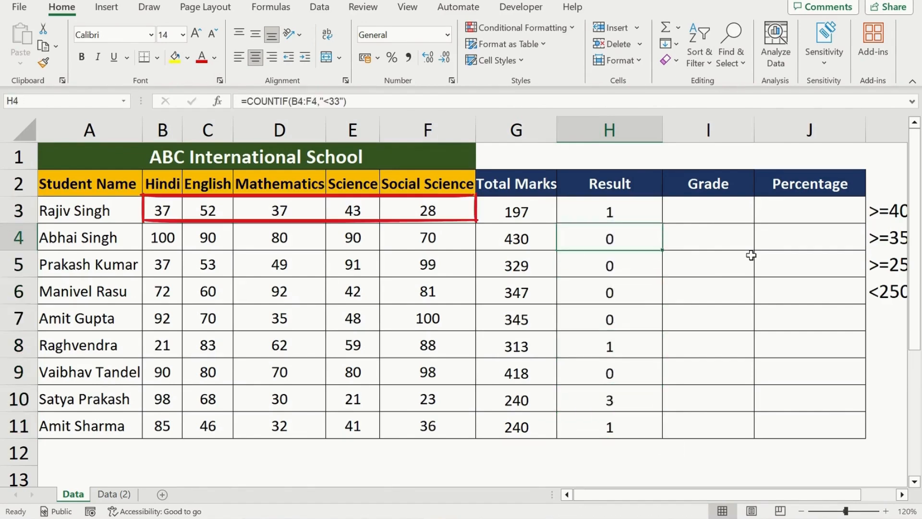
key("Left")
key("Left")
key("Left")
key("Left")
key("Left")
key("Left")
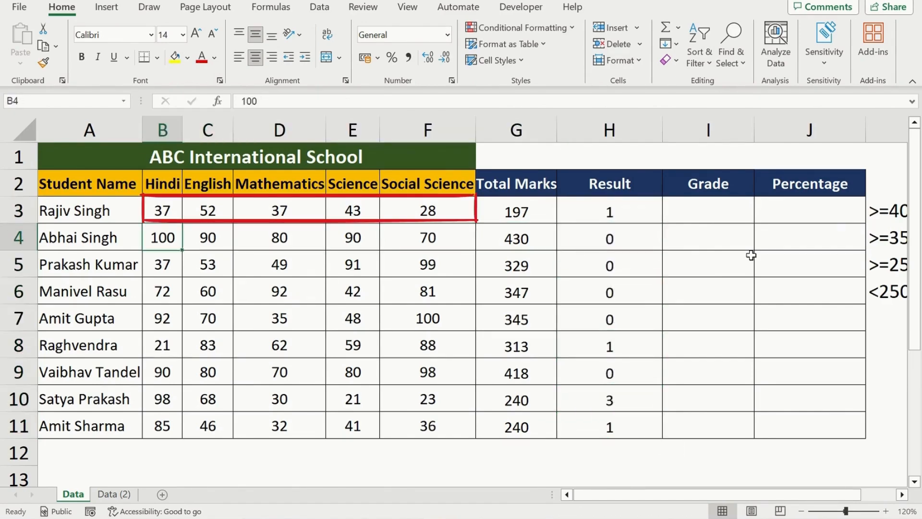
key("Right")
key("Right")
key("Right")
key("Right")
key("Right")
key("Right")
key("Up")
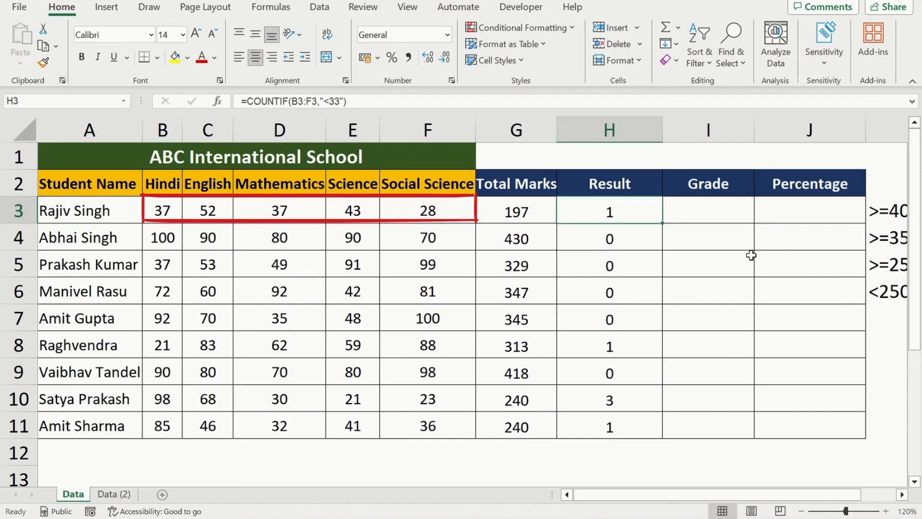
Review the below-33 counts in the Result column for all students from H3 to H11.
key("Down")
key("Down")
key("Down")
key("Down")
key("Down")
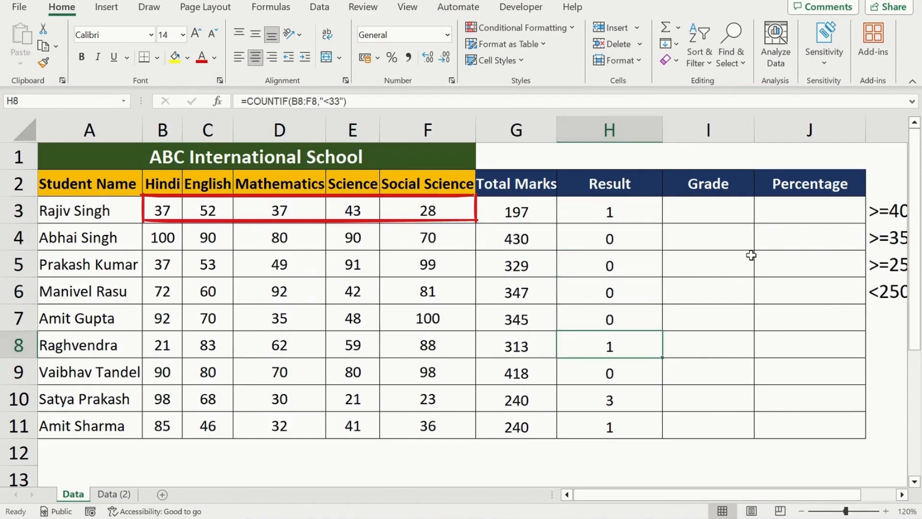
key("Up")
key("Up")
key("Up")
key("Up")
key("Up")
key("Down")
key("Down")
key("Down")
key("Down")
key("Down")
key("Down")
key("Down")
key("Down")
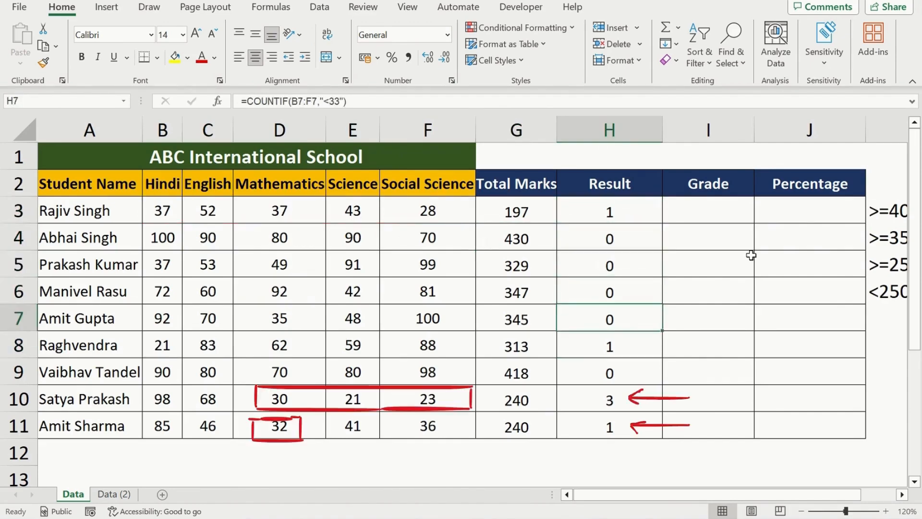
key("Up")
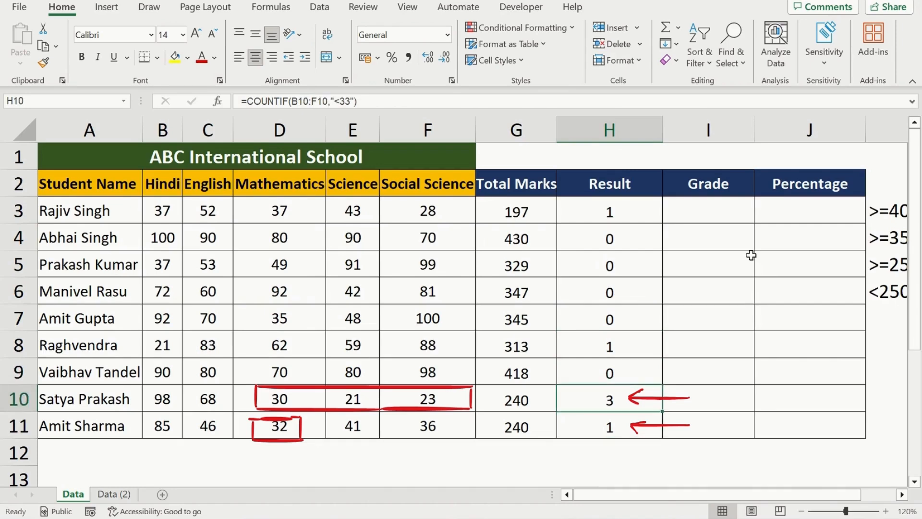
key("Up")
key("Up")
key("Up")
key("Up")
key("Up")
key("Up")
key("Up")
key("Down")
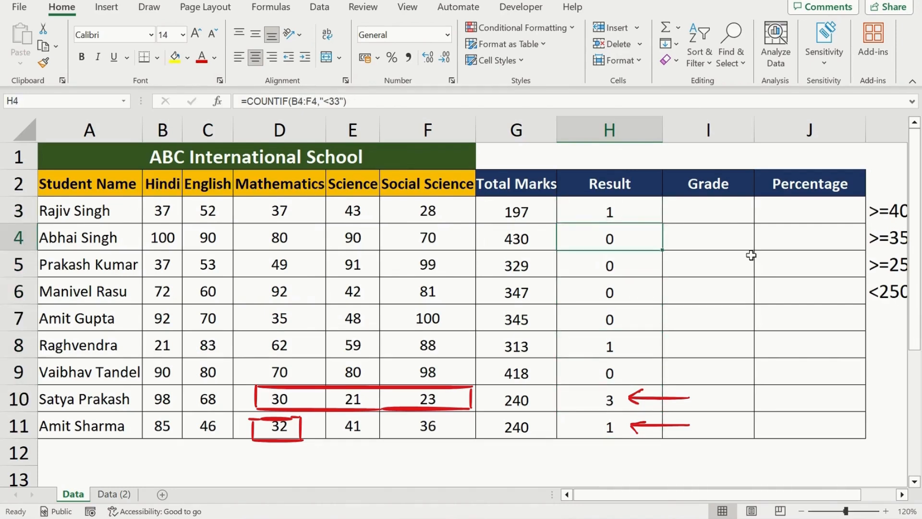
key("Down")
Copy the COUNTIF expression from the formula in H3, leaving out the equals sign.
key("Up")
key("Up")
key("F2")
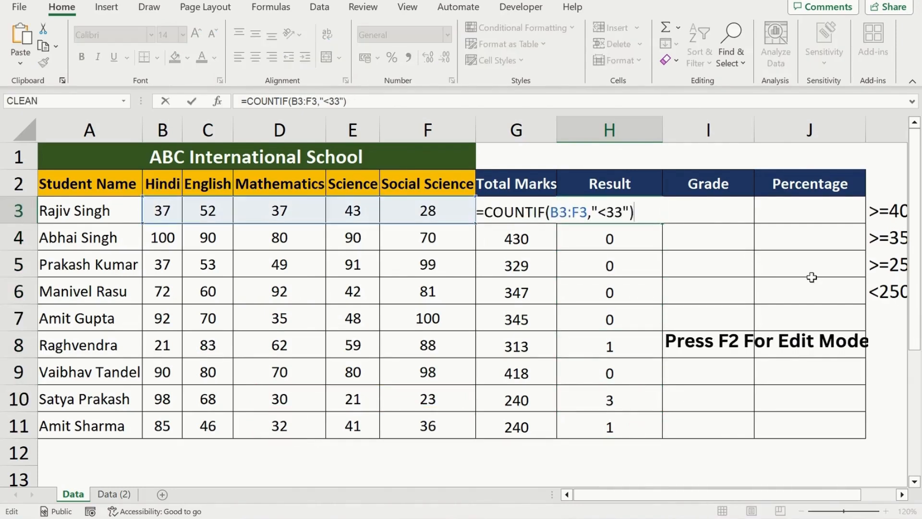
key("shift+Left")
key("shift+Left")
key("shift+Left")
key("shift+Left")
key("shift+Left")
key("shift+Left")
key("shift+Left")
key("shift+Left")
key("shift+Left")
key("shift+Left")
key("shift+Left")
key("shift+Left")
key("shift+Left")
key("shift+Left")
key("shift+Left")
key("shift+Left")
key("shift+Left")
key("shift+Left")
key("shift+Left")
key("shift+Left")
key("ctrl+c")
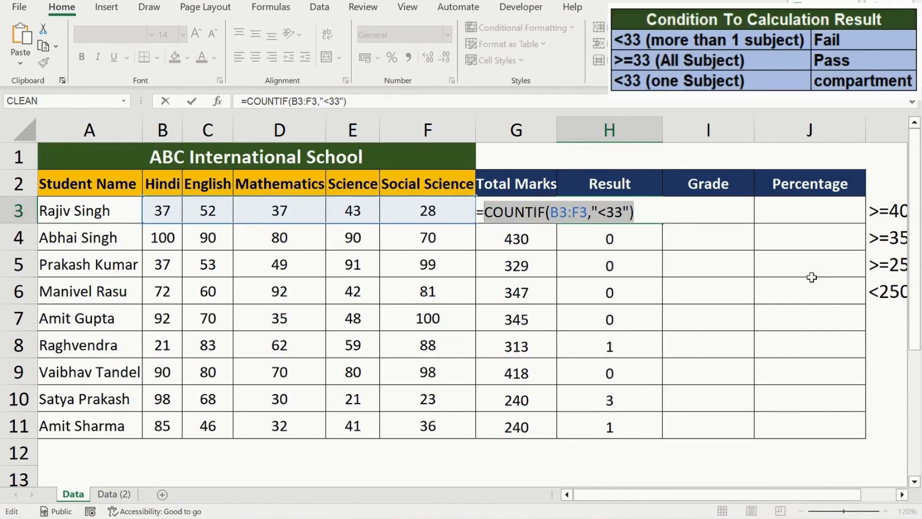
Rewrite H3 as an IF formula that tests whether COUNTIF(B3:F3,"<33")=1 and returns "Compartment" when true.
type("if")
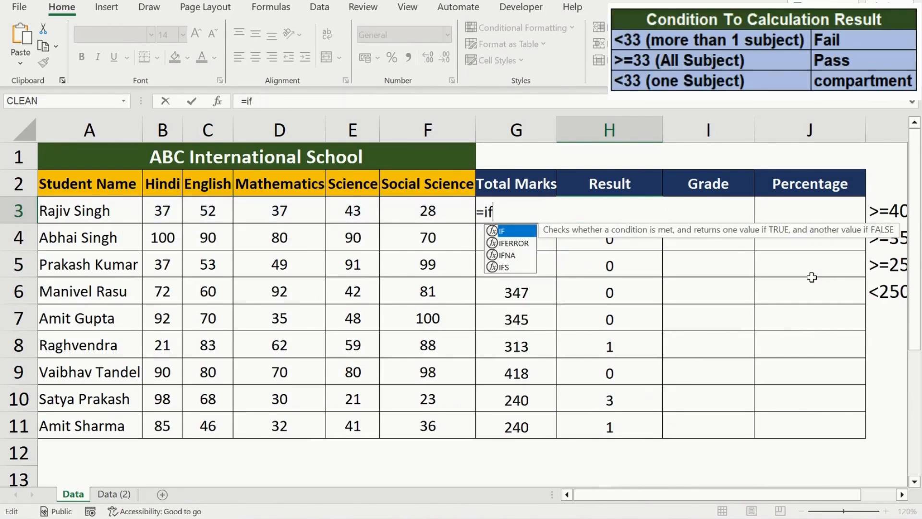
type("(")
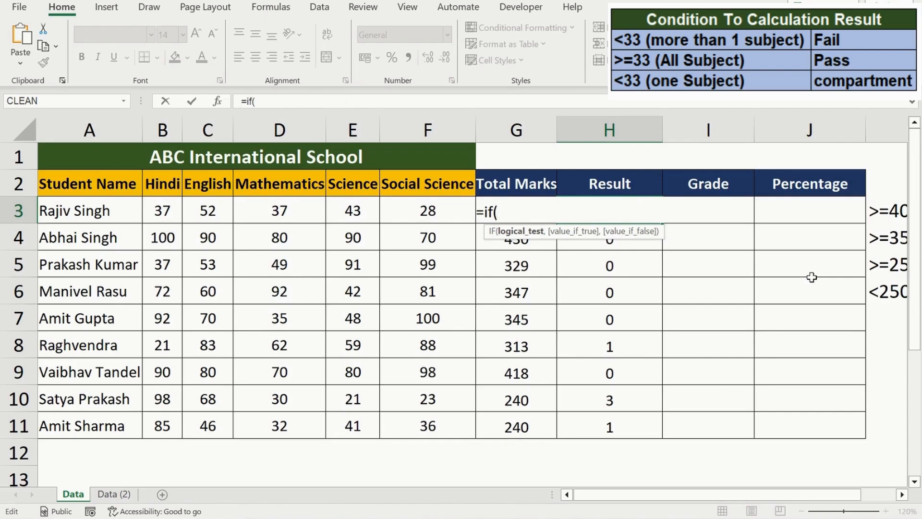
key("ctrl+v")
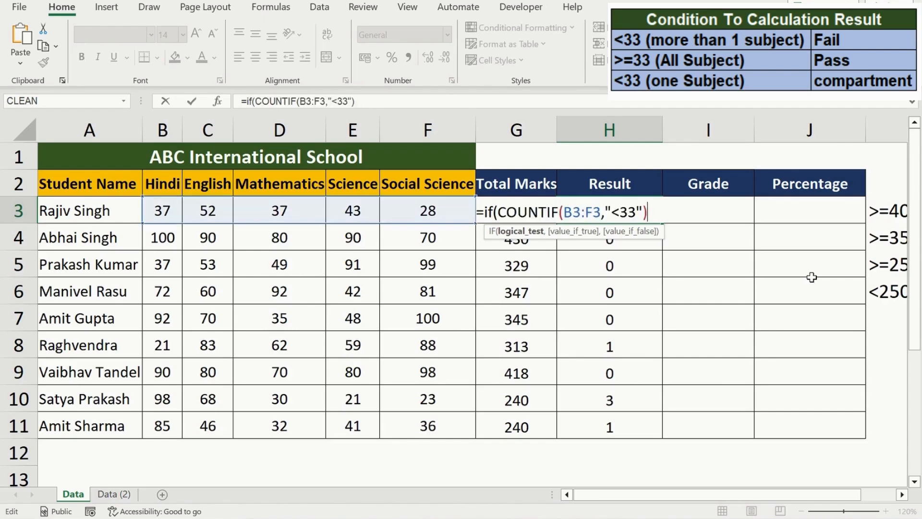
type("=1,")
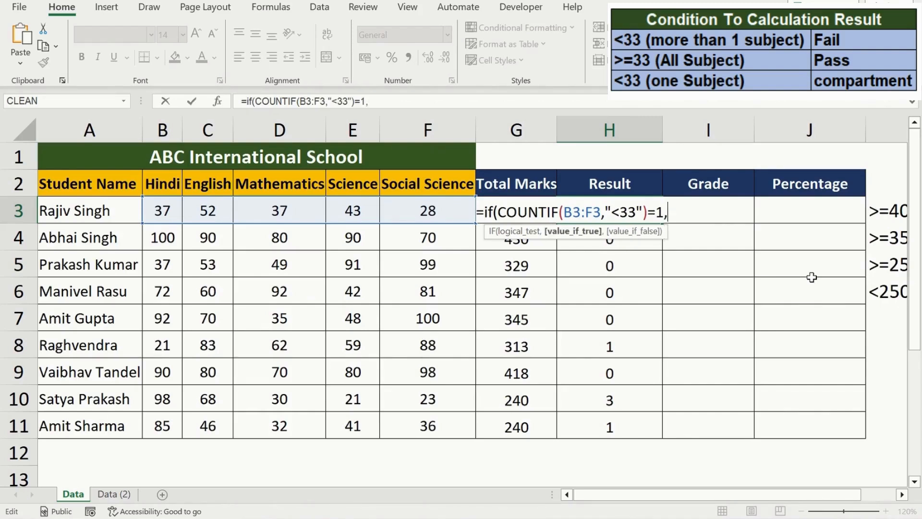
type("\"co")
key("BackSpace")
key("BackSpace")
type("Compartment")
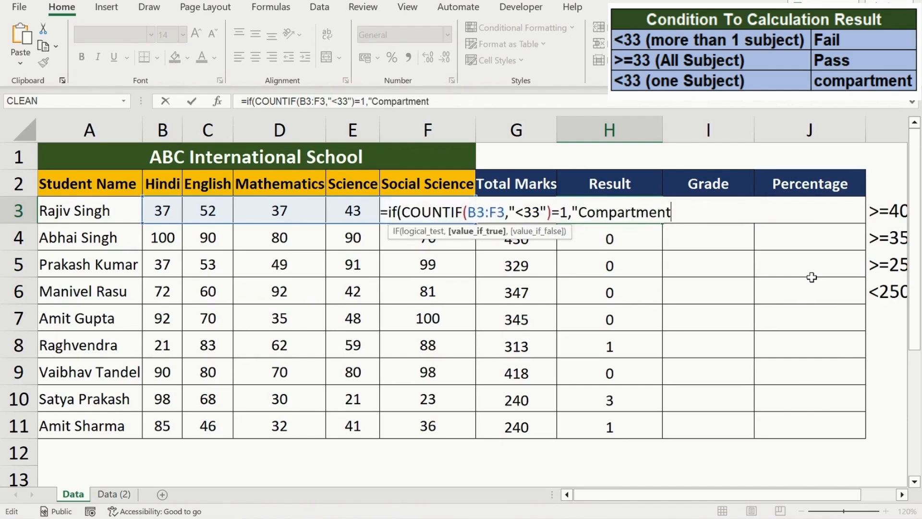
type("\",")
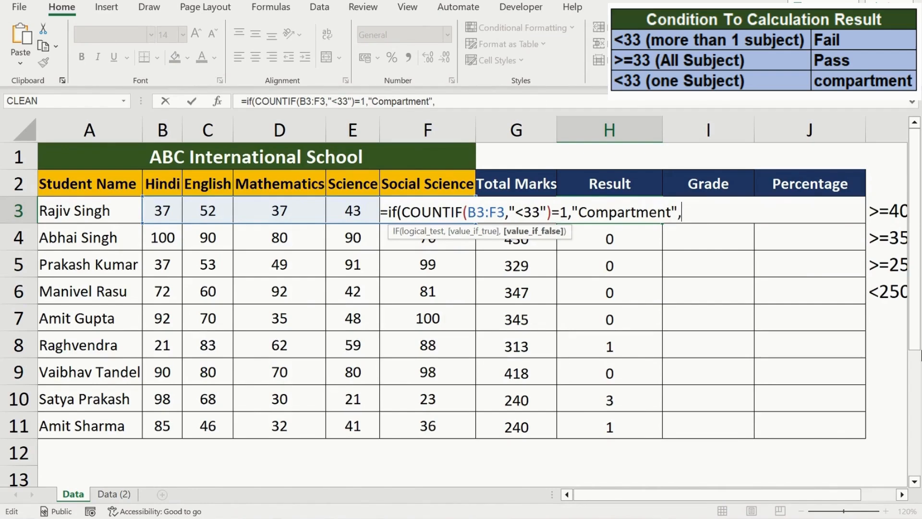
Complete H3's formula with a nested IF that returns "Fail" when COUNTIF(B3:F3,"<33")>1 and otherwise "Pass".
type("if(")
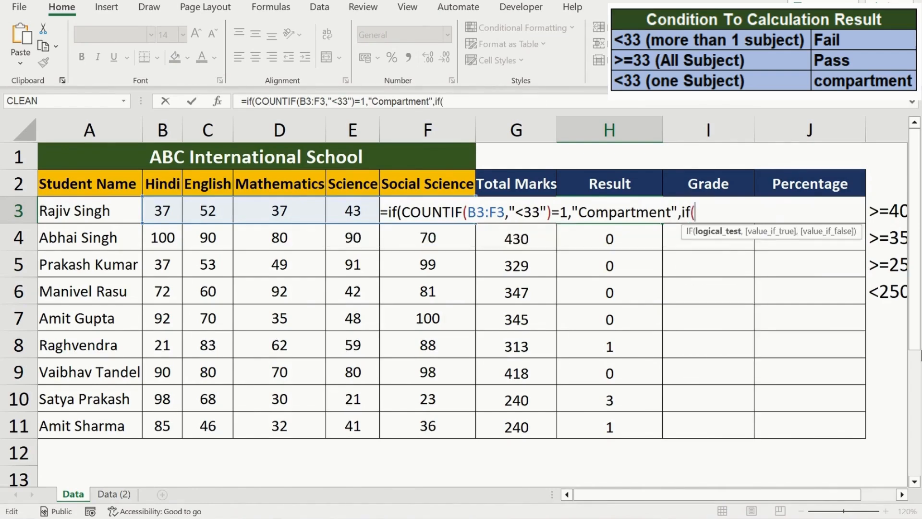
key("ctrl+v")
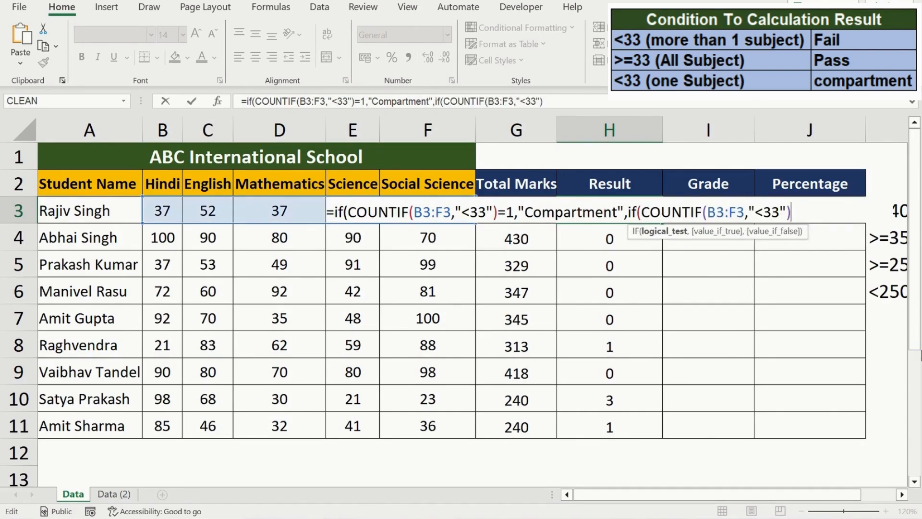
type(">1,")
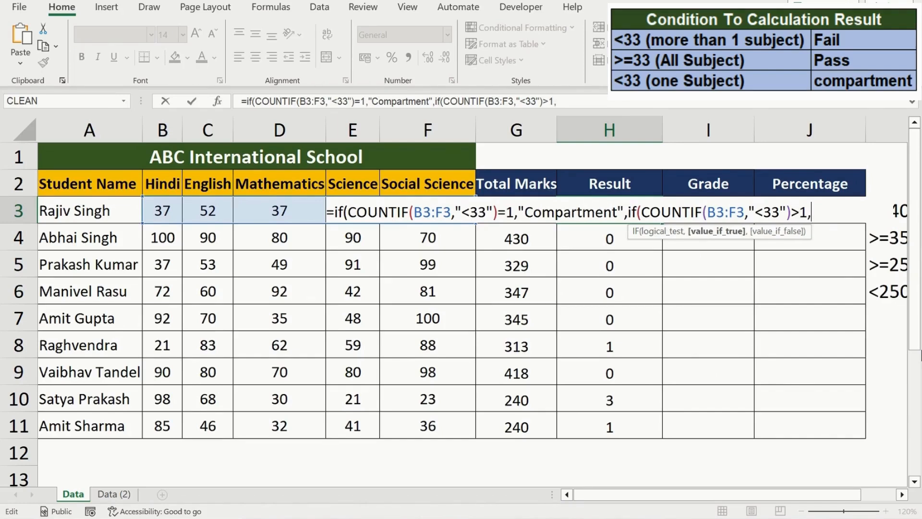
type("\"Fail\",")
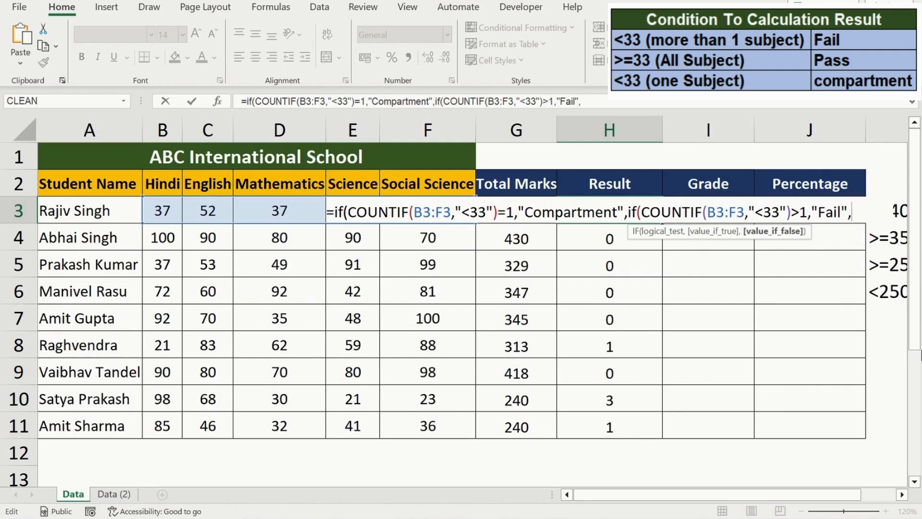
type("\"Pass\"")
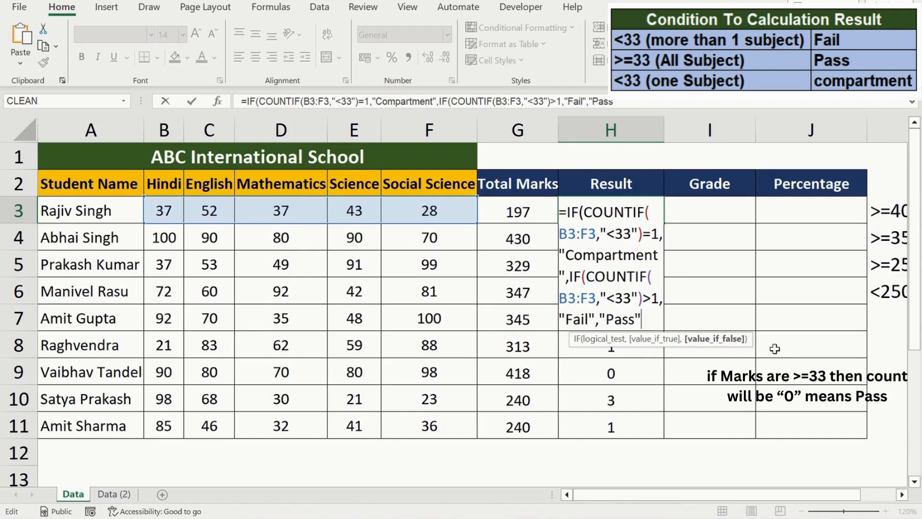
type("))")
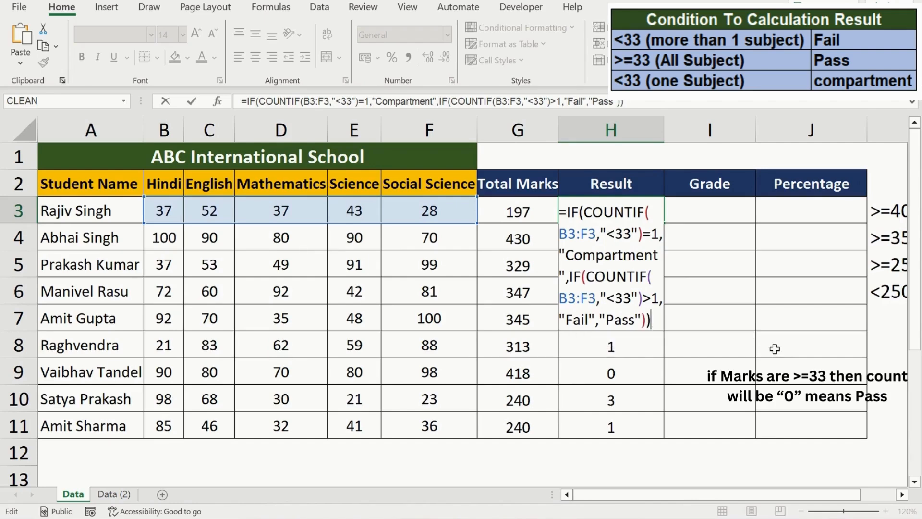
key("Return")
Fill the nested IF formula from H3 down the Result column to H11.
key("Up")
key("Left")
key("ctrl+Down")
key("Right")
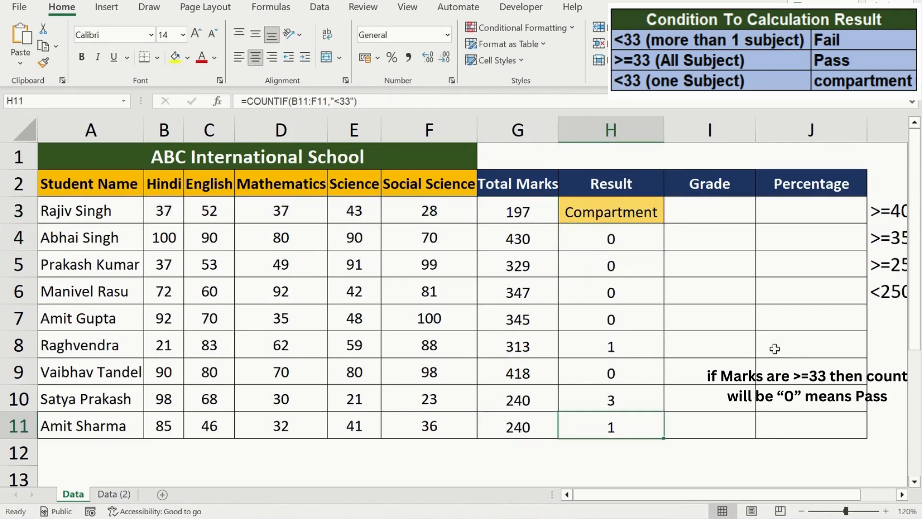
key("ctrl+shift+Up")
key("shift+Down")
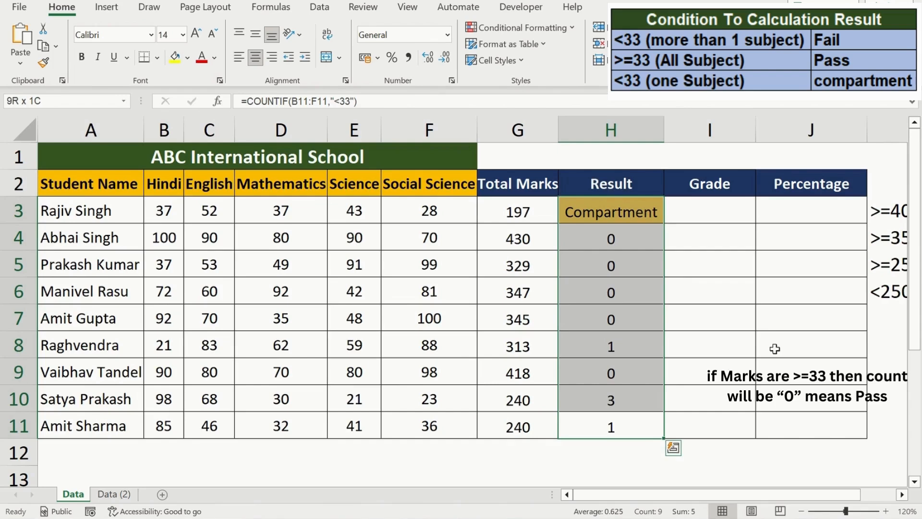
key("ctrl+d")
key("Up")
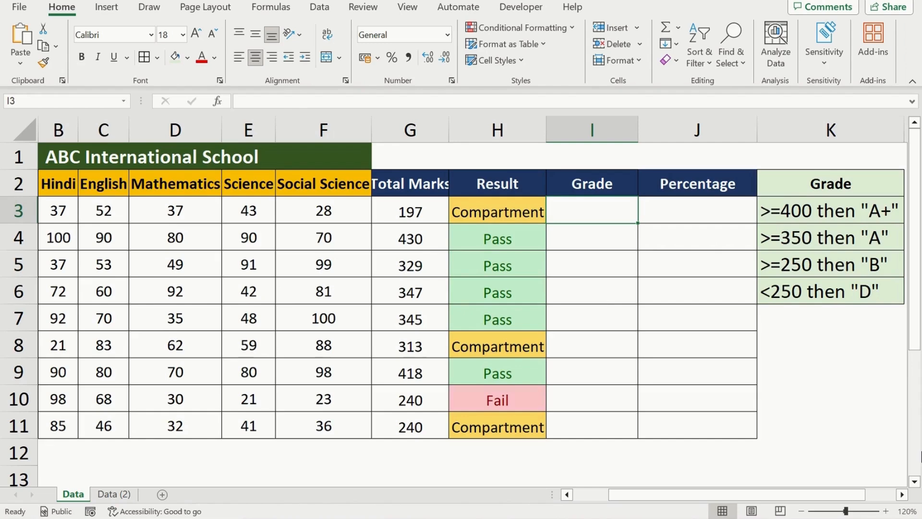
Start an IF formula in Grade cell I3 that returns "A+" when G3>=400.
type("=")
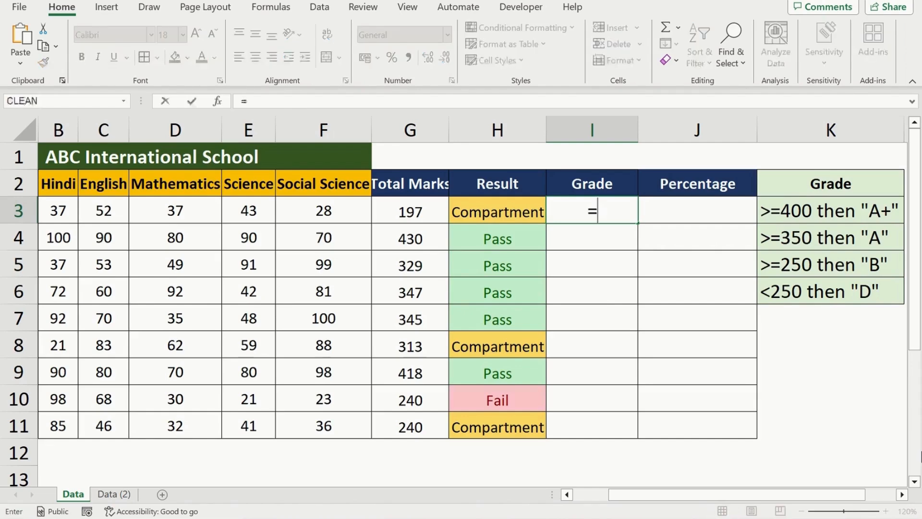
type("if(")
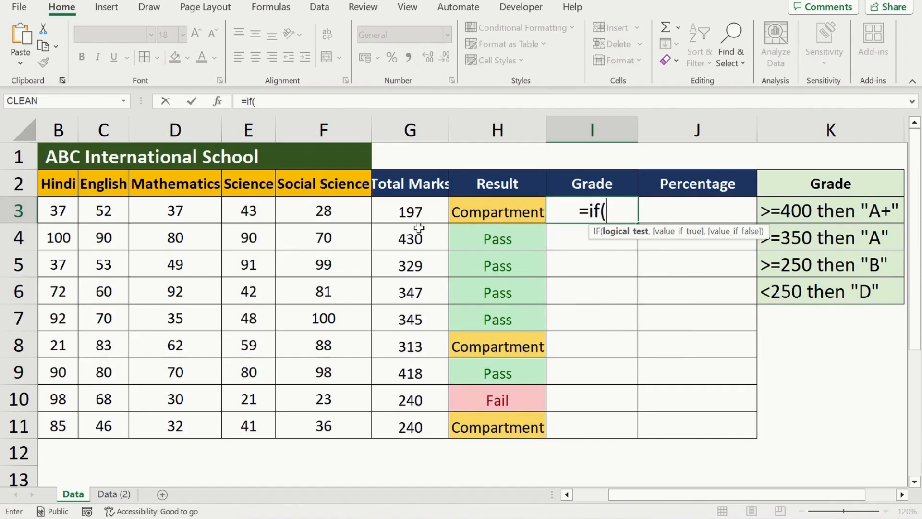
left_click(410, 213)
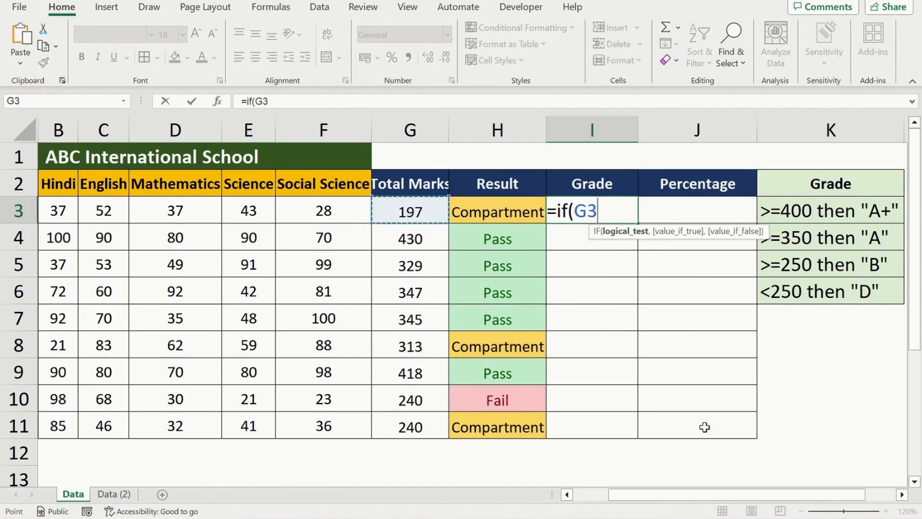
type(">")
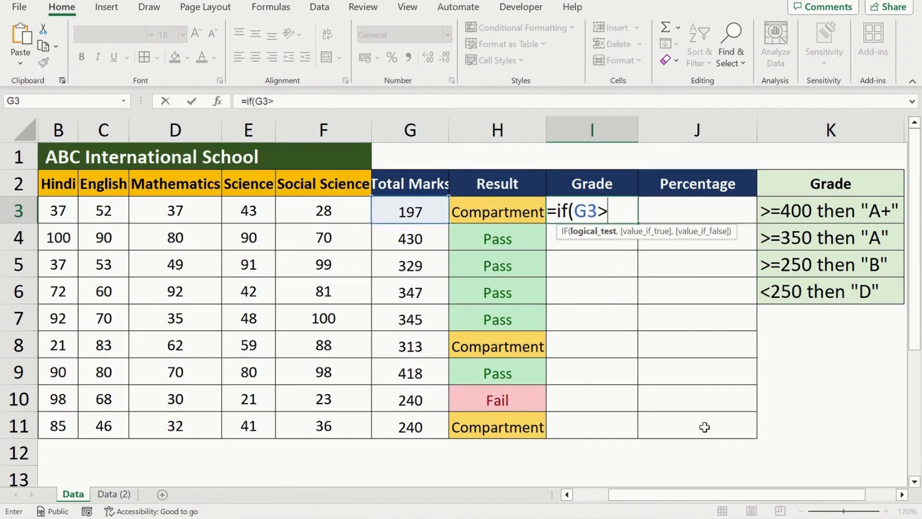
type("=400,")
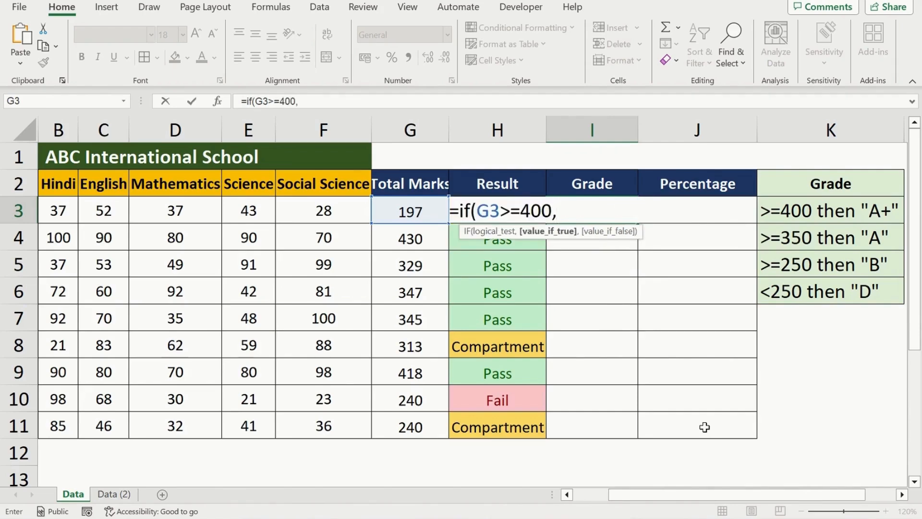
type("\"A+\",")
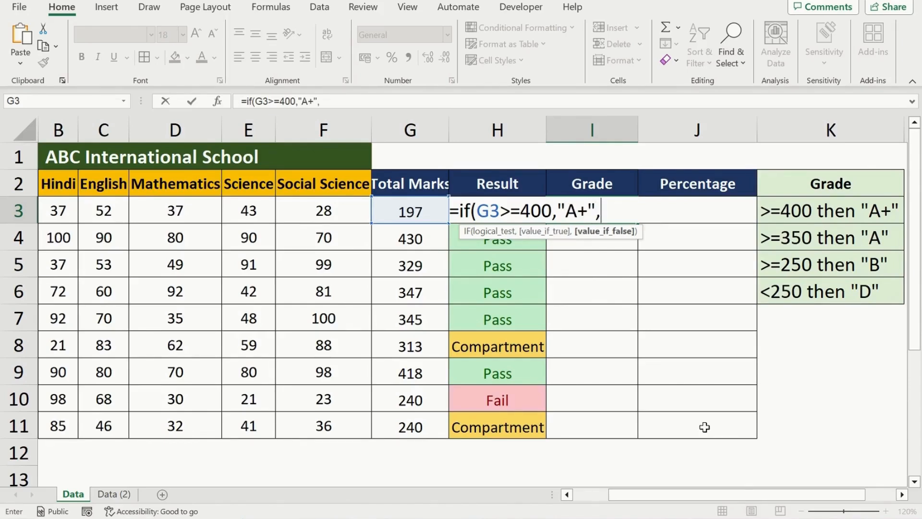
Add a nested IF to the I3 formula that returns "A" when G3>=350.
type("IF")
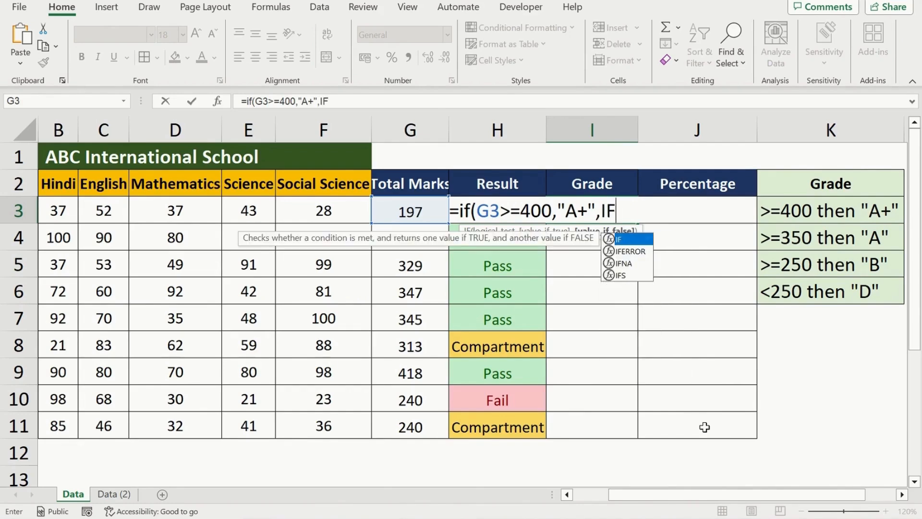
type("(")
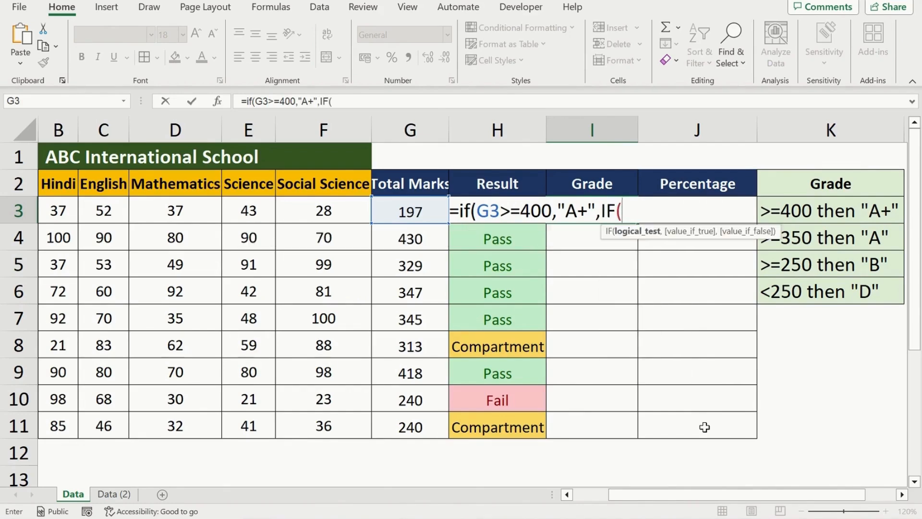
left_click(405, 212)
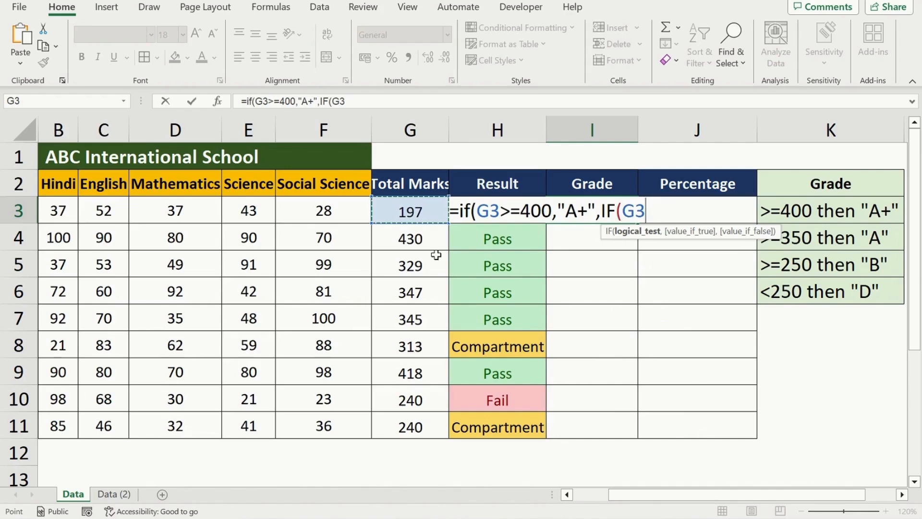
type(">=35")
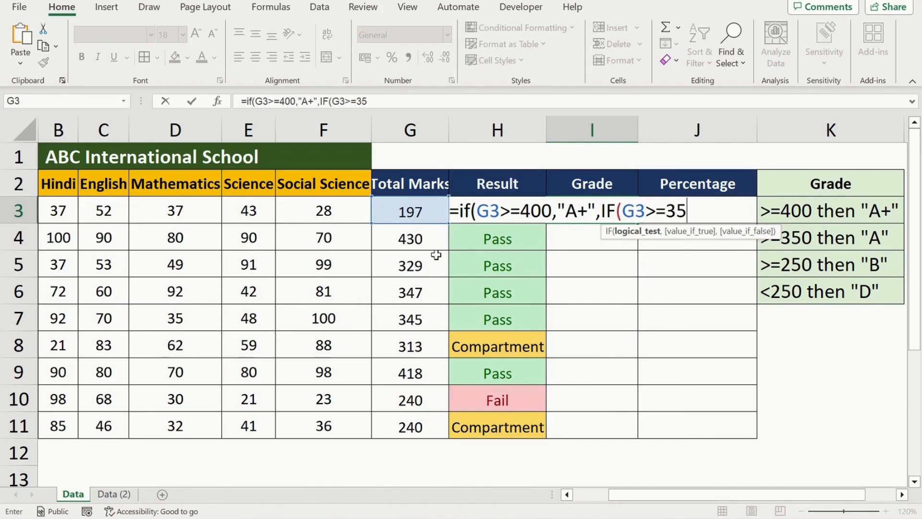
type("0,")
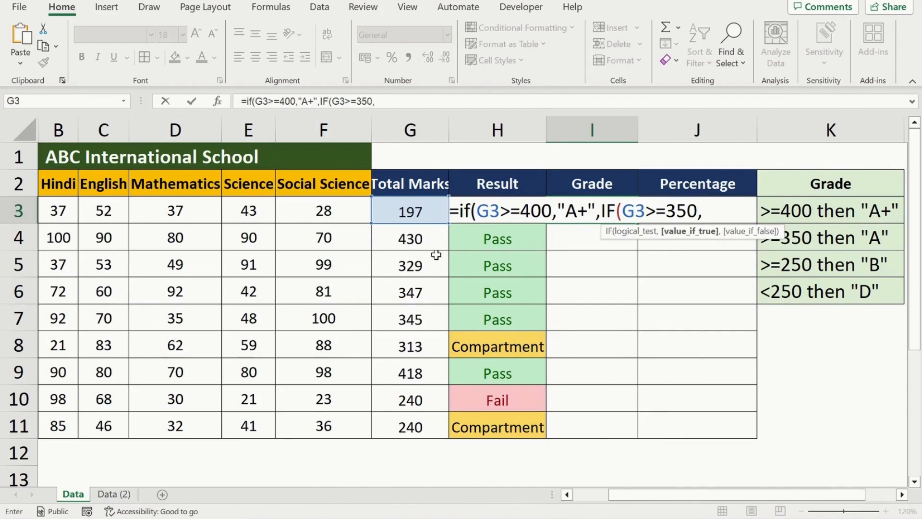
type("\"A\",")
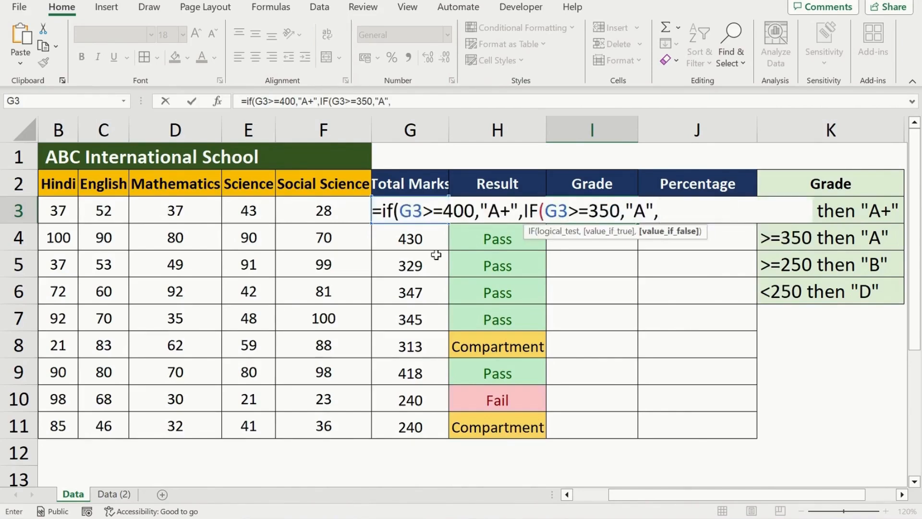
Add a third nested IF to the I3 formula that returns "B" when G3>=250.
type("if(")
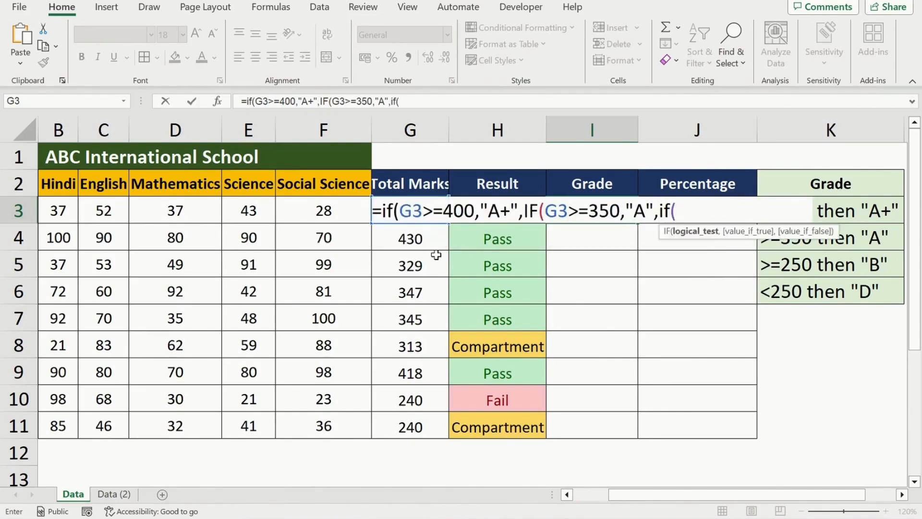
left_click(403, 237)
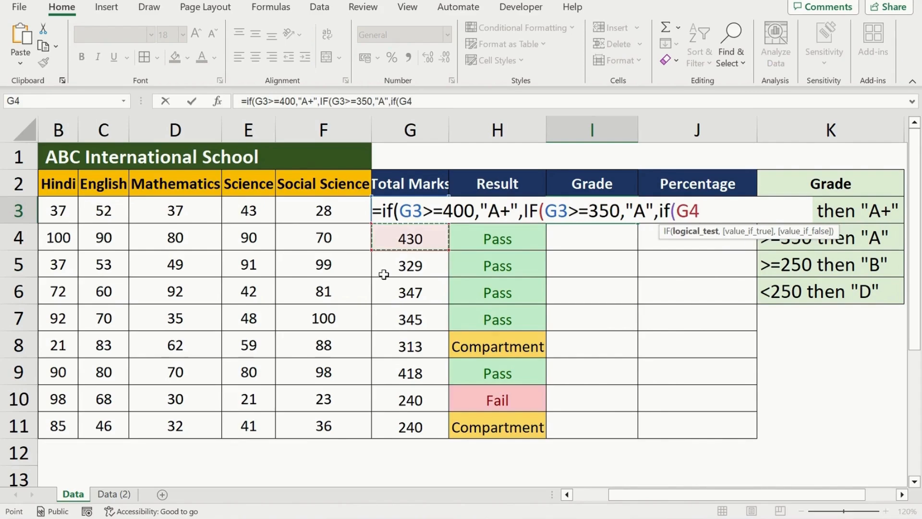
key("Up")
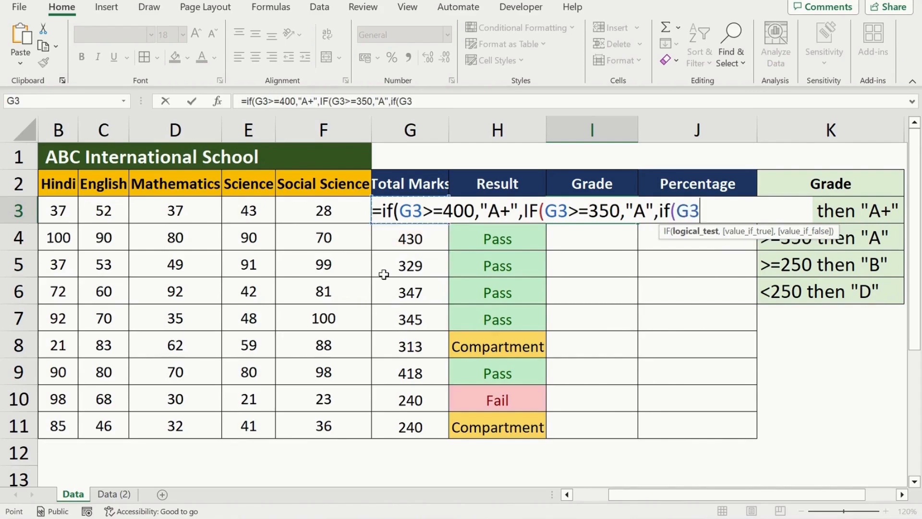
type(">=250,")
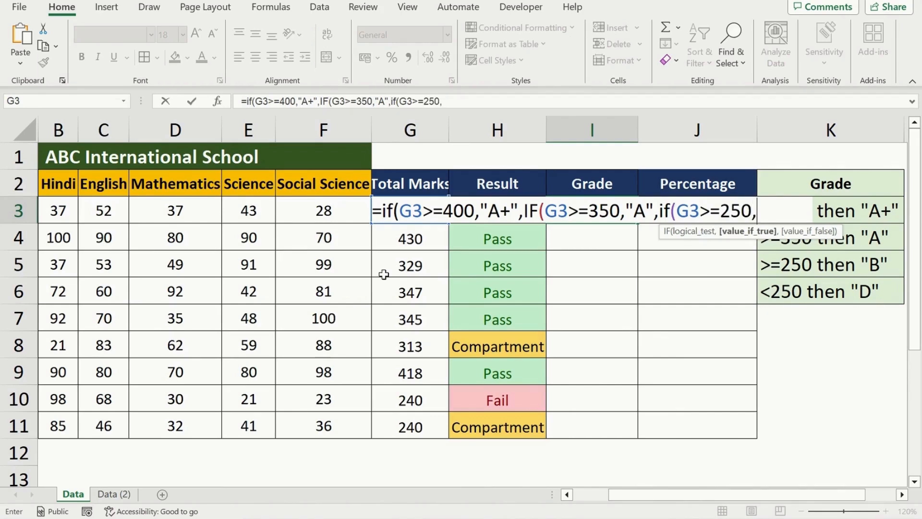
type("\"B\",")
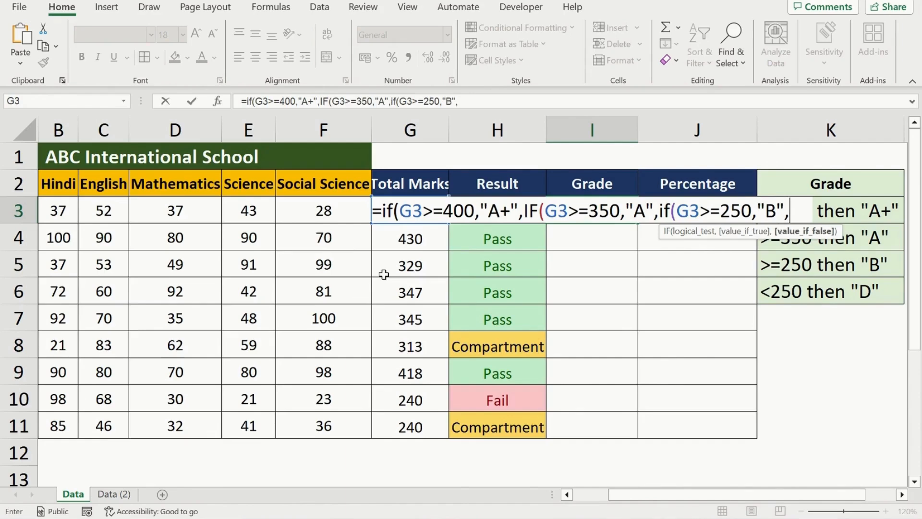
Complete the Grade formula in I3 with a fourth nested IF that returns "D" when G3<250, closing all parentheses.
type("IF(")
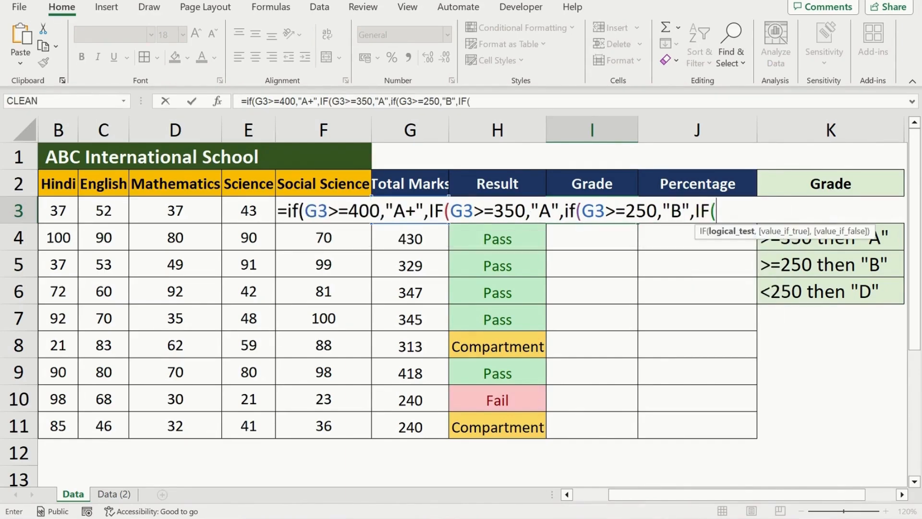
type("G3<250")
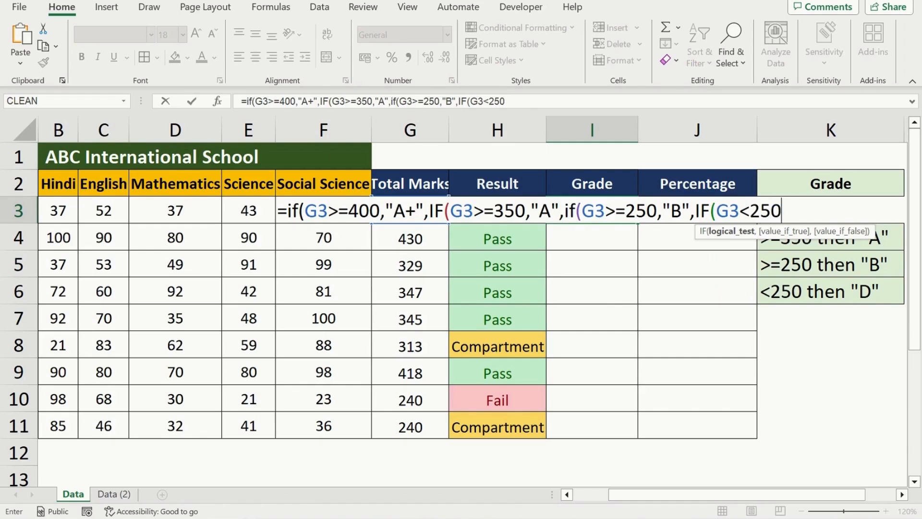
type(",")
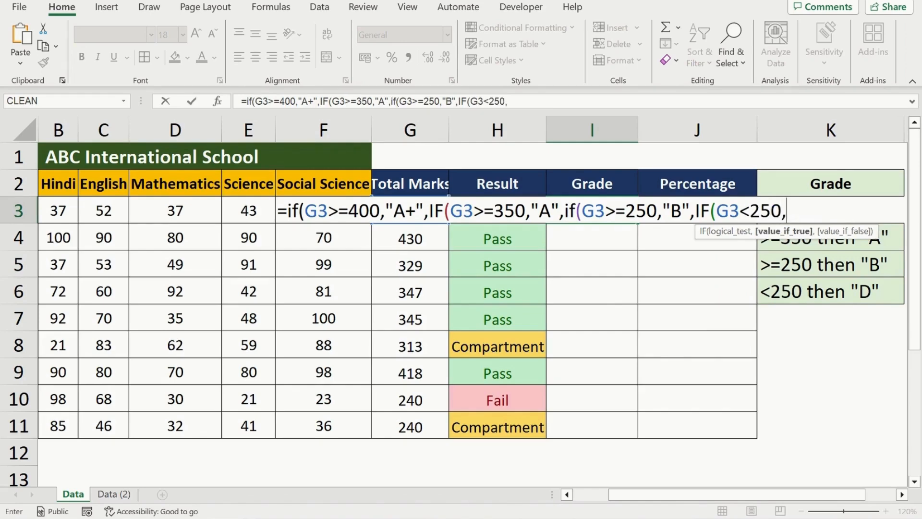
type("\"D\"))))")
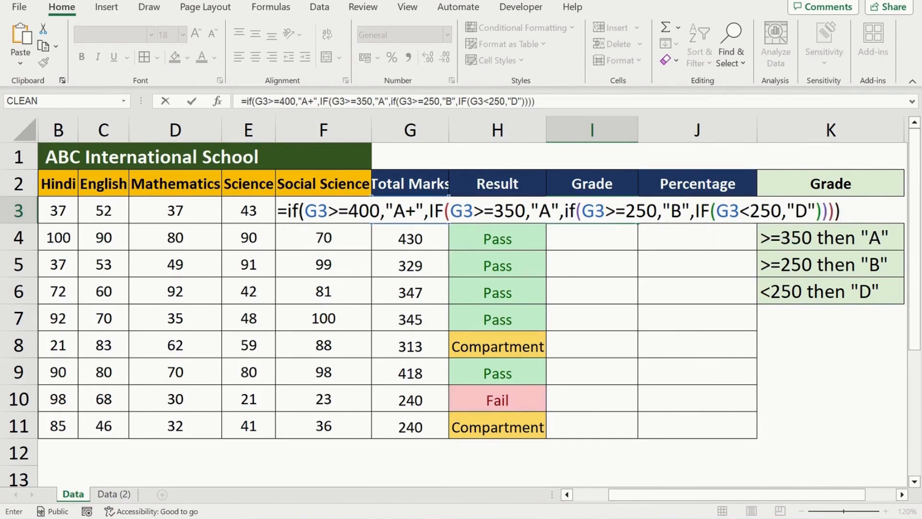
key("Return")
Fill the nested IF formula from I3 down the Grade column to I11.
key("Up")
key("Left")
left_click(592, 425)
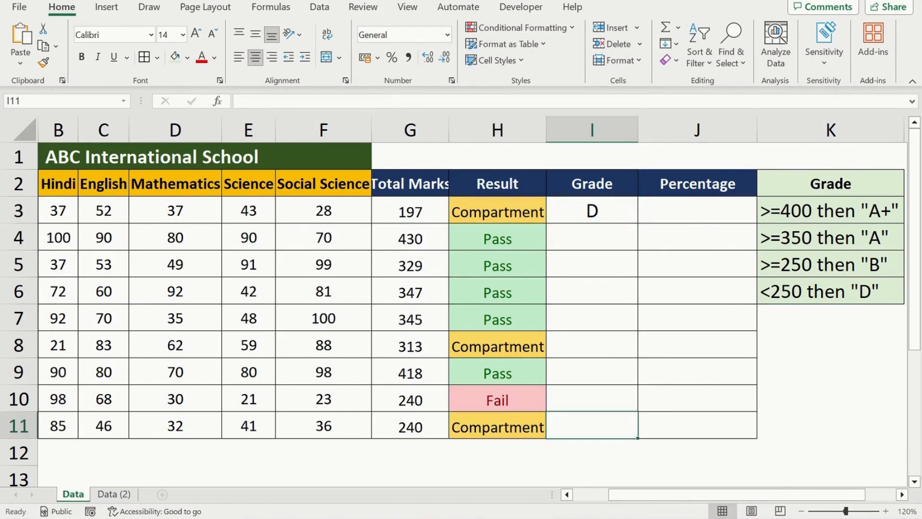
left_click_drag(592, 424, 592, 210)
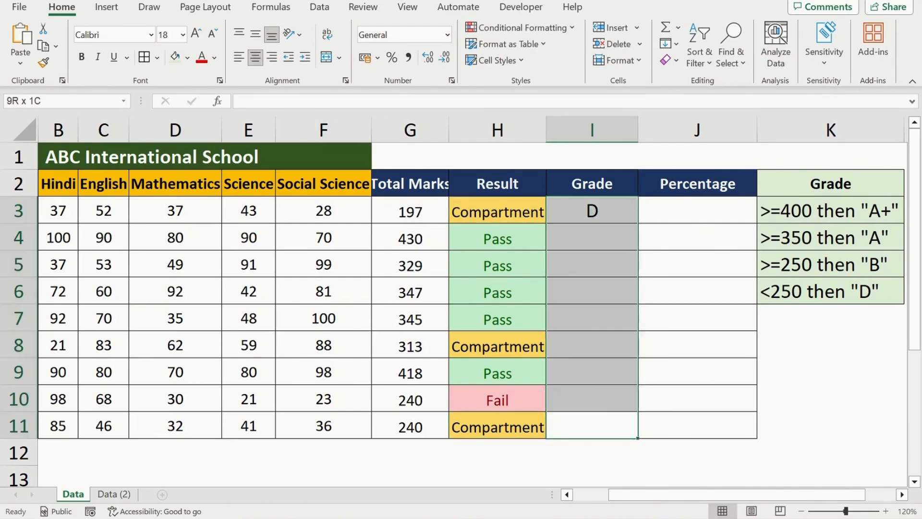
key("ctrl+d")
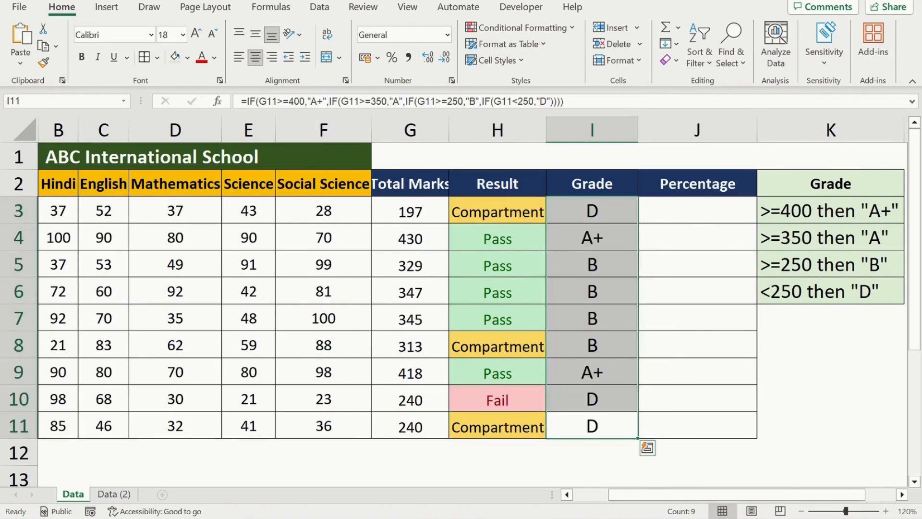
key("Up")
key("Left")
key("Left")
key("ctrl+Up")
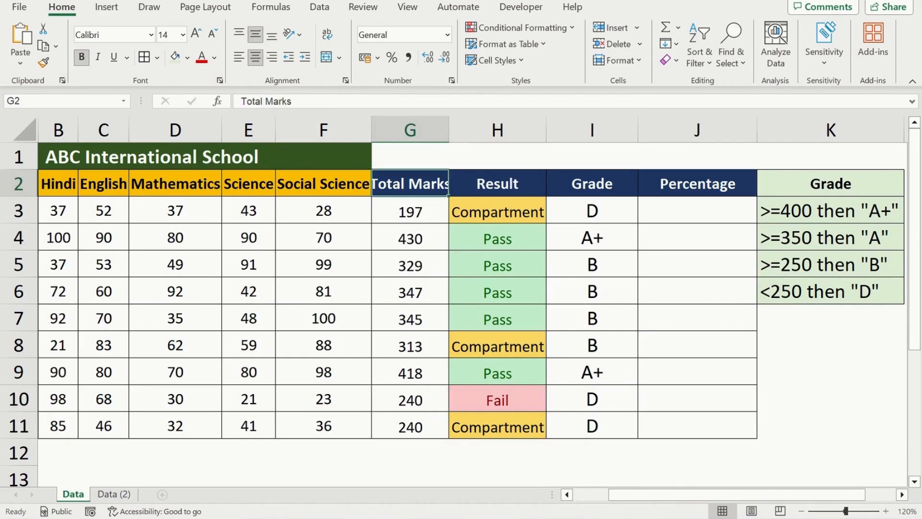
key("ctrl+Down")
key("Right")
key("Right")
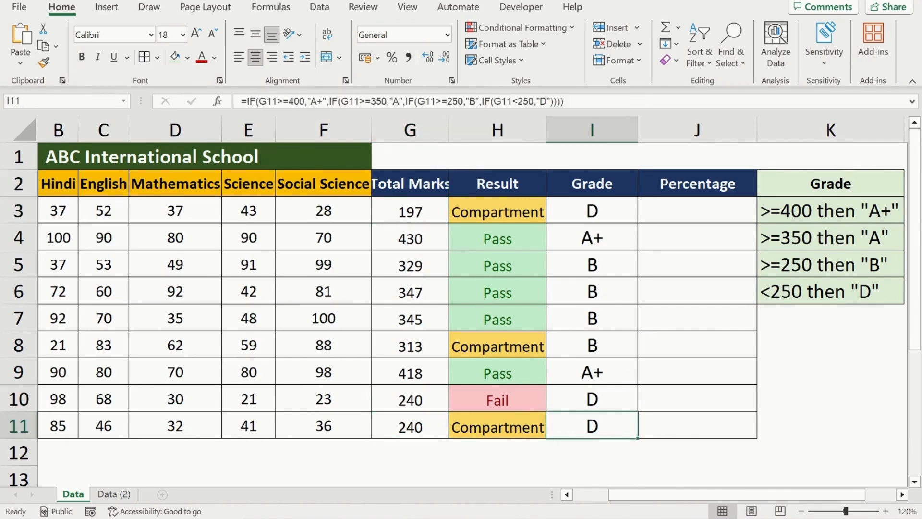
Enter the formula =AVERAGE(B3:F3) in Percentage cell J3 to average the five subject marks.
key("ctrl+Up")
key("Right")
key("Down")
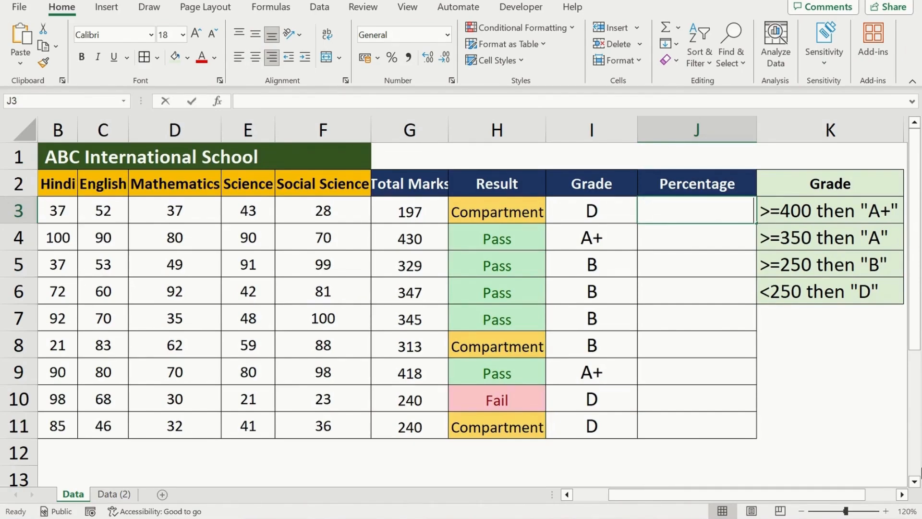
type("=AVE")
key("Down")
key("Tab")
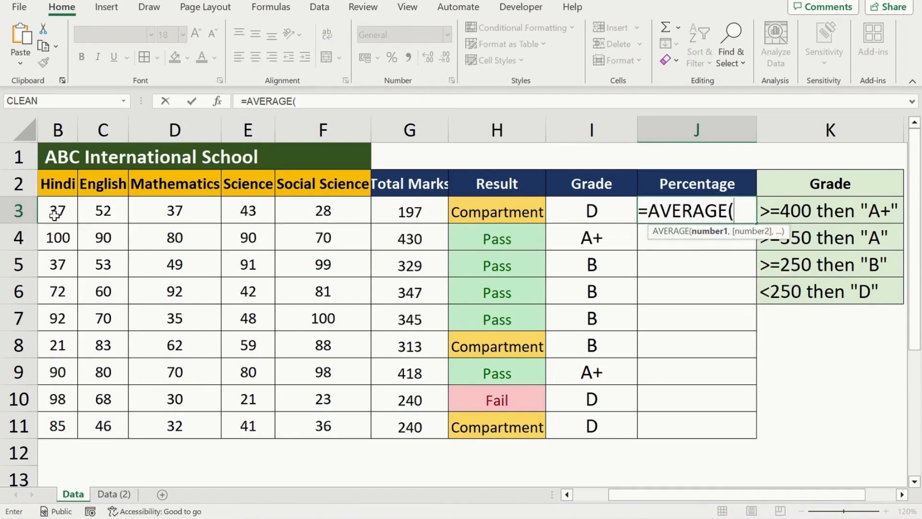
left_click_drag(55, 216, 310, 217)
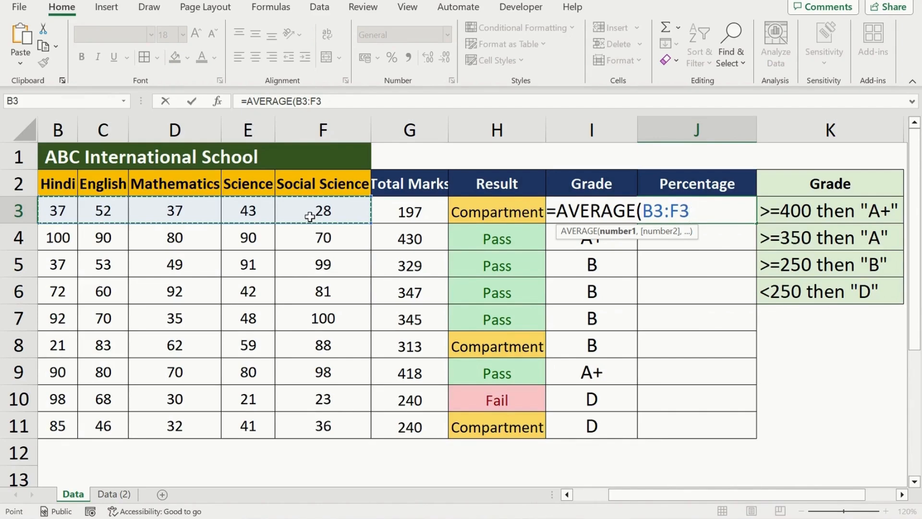
type(")")
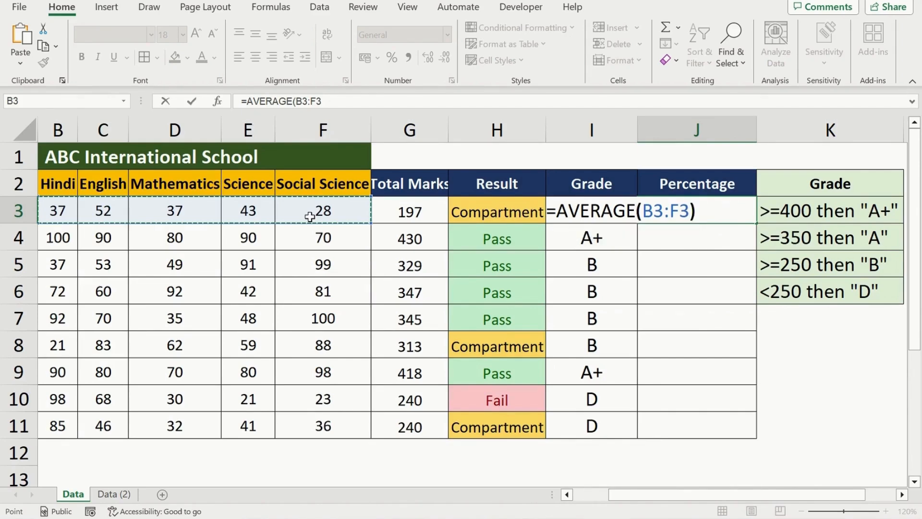
key("ctrl+Return")
Fill the AVERAGE formula from J3 down the Percentage column to J11.
key("Left")
key("ctrl+Down")
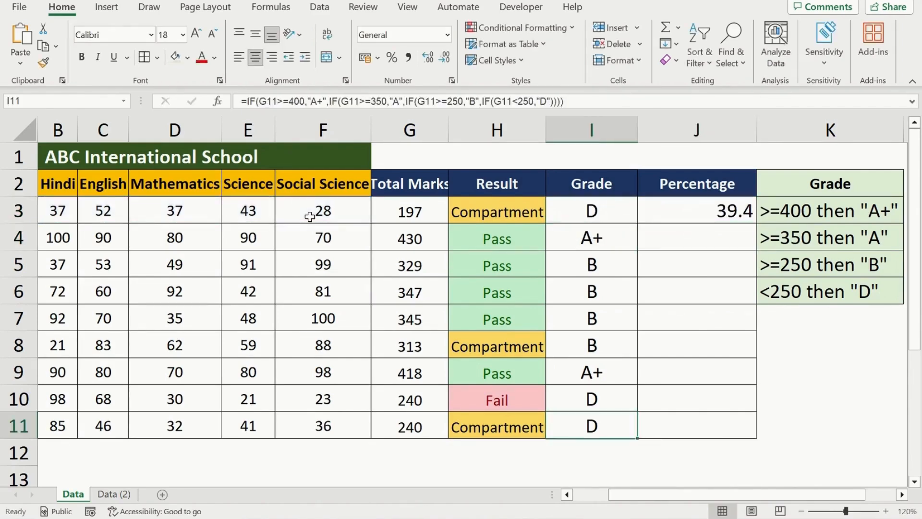
key("Right")
key("ctrl+shift+Up")
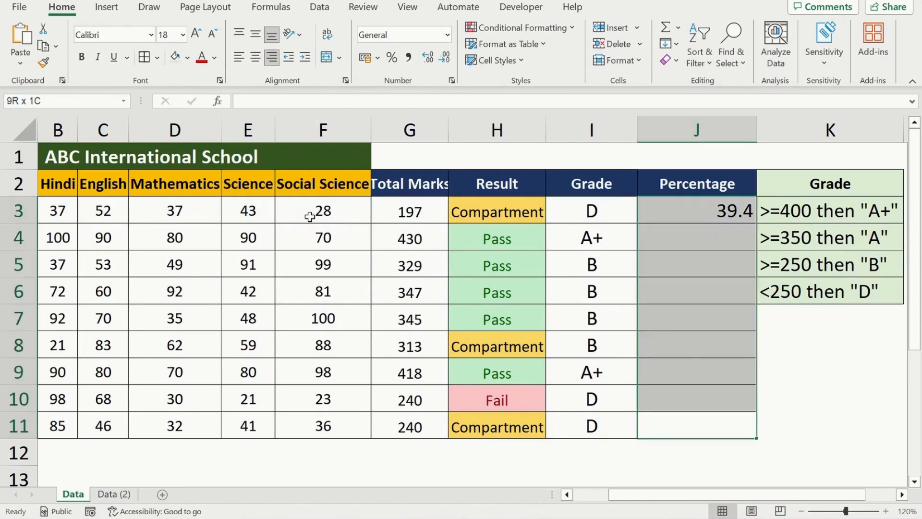
key("ctrl+d")
key("ctrl+Up")
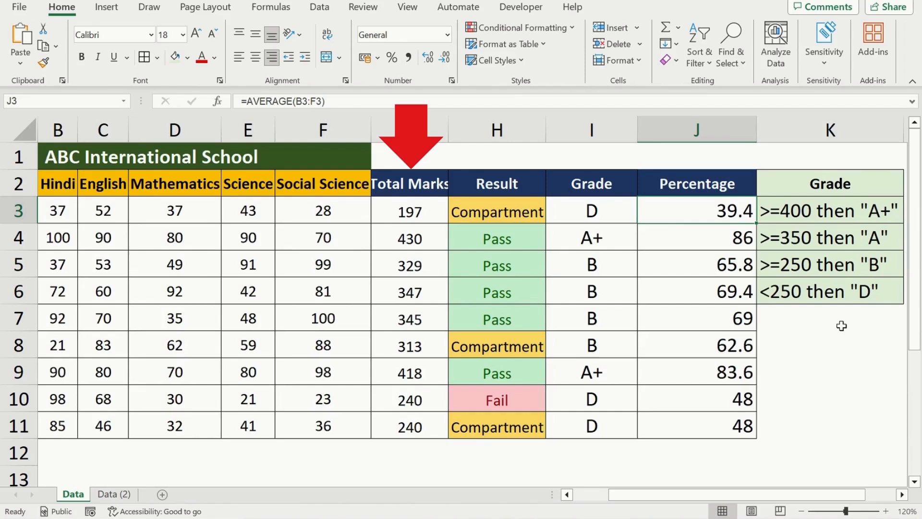
Clear the AVERAGE formulas from Percentage cells J3:J11 and return to J3.
key("ctrl+shift+Down")
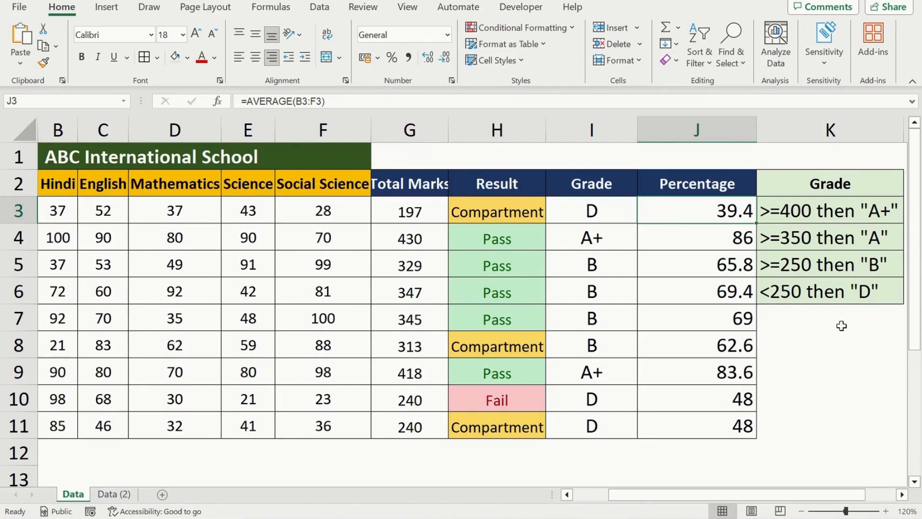
key("Delete")
key("Up")
key("Down")
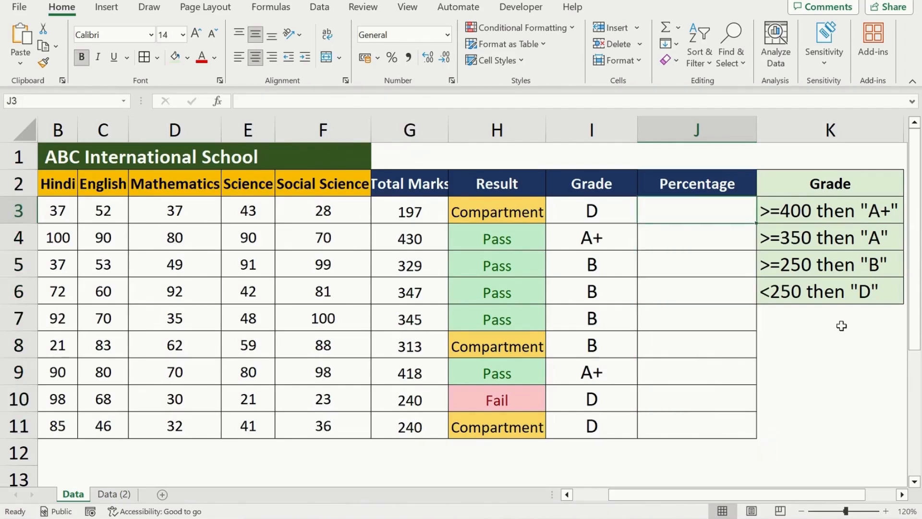
Enter the formula =G3/5 in Percentage cell J3 to divide the total marks by the number of subjects.
type("=")
key("Left")
key("Left")
key("Left")
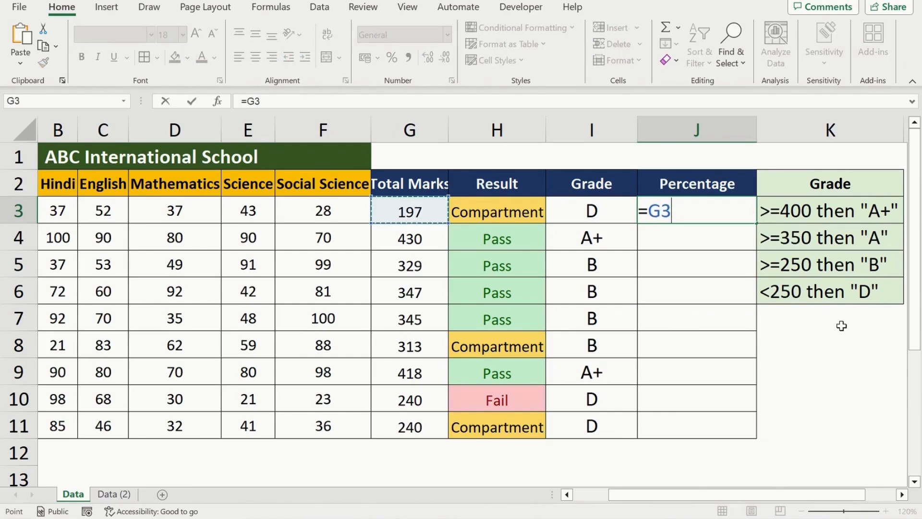
type("/5")
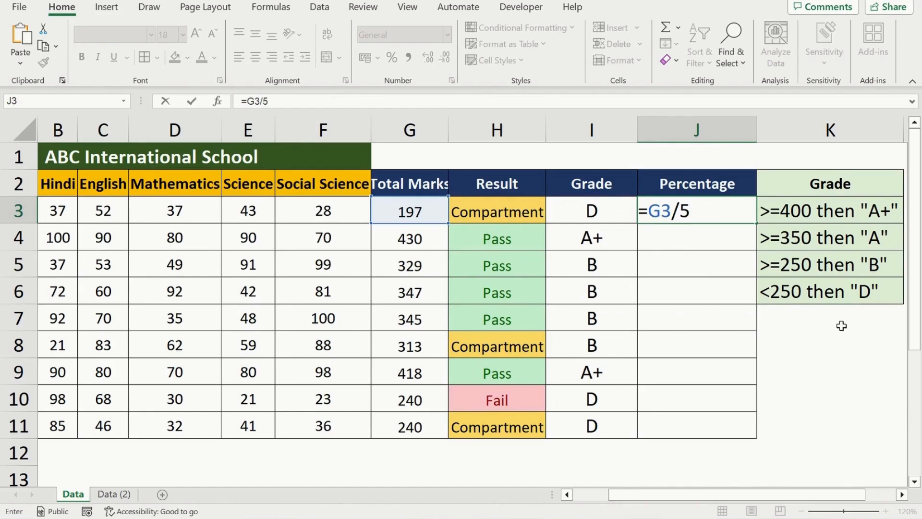
key("ctrl+Return")
Fill the =G3/5 formula from J3 down the Percentage column to J11.
key("Left")
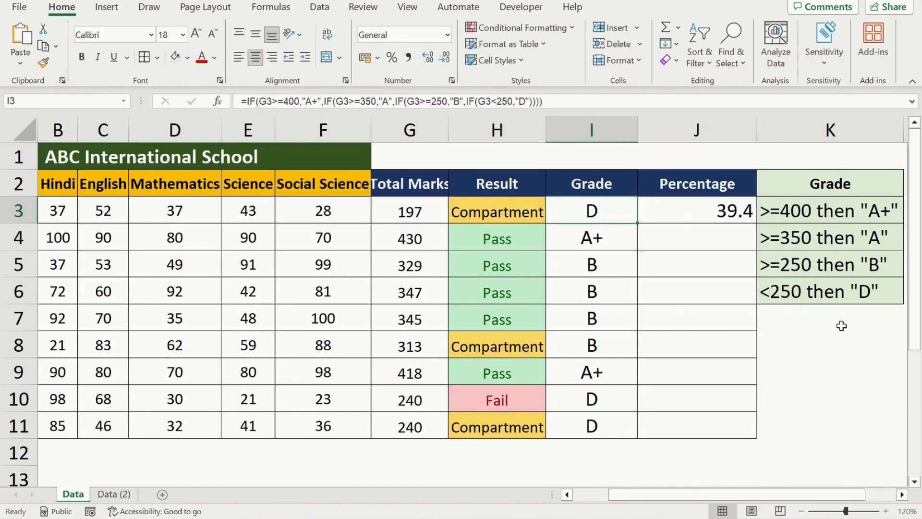
key("ctrl+Down")
key("Right")
key("ctrl+shift+Up")
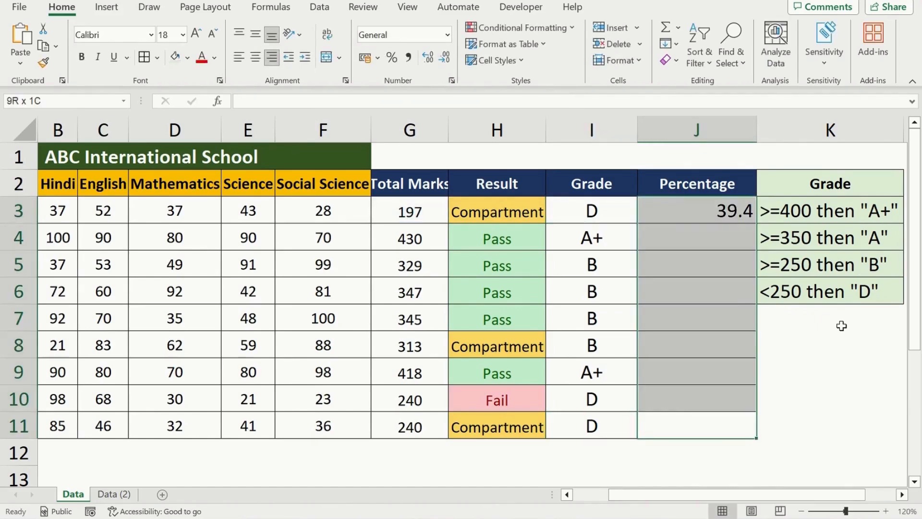
key("ctrl+d")
key("Up")
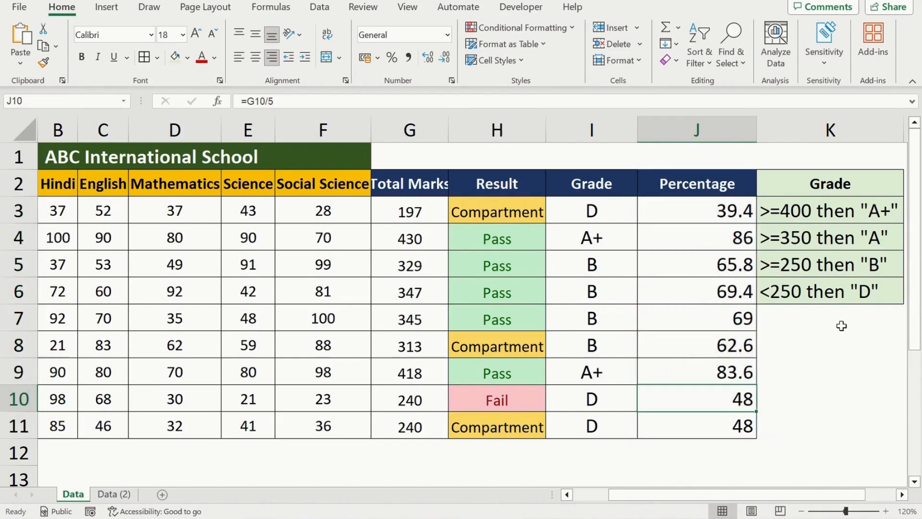
Change the formula in Percentage cell J3 to =(G3/5)/100.
key("ctrl+Up")
key("Down")
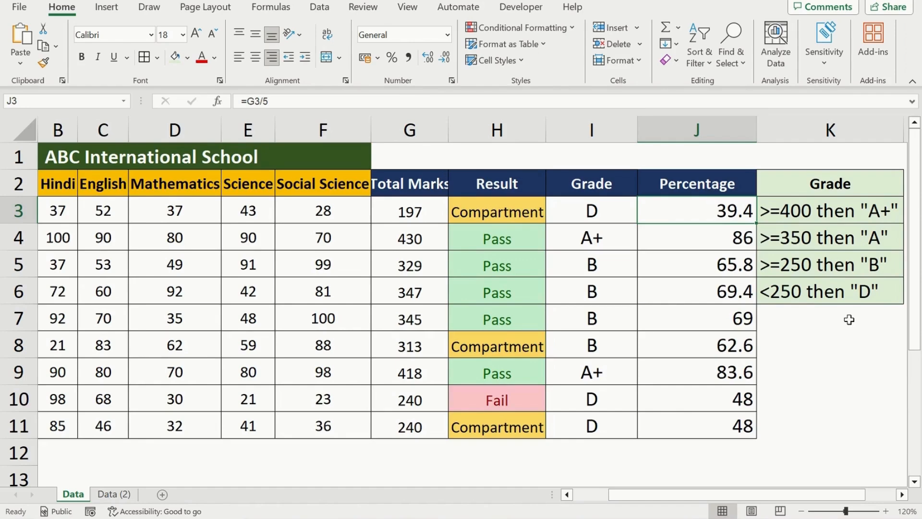
key("F2")
key("Left")
key("Left")
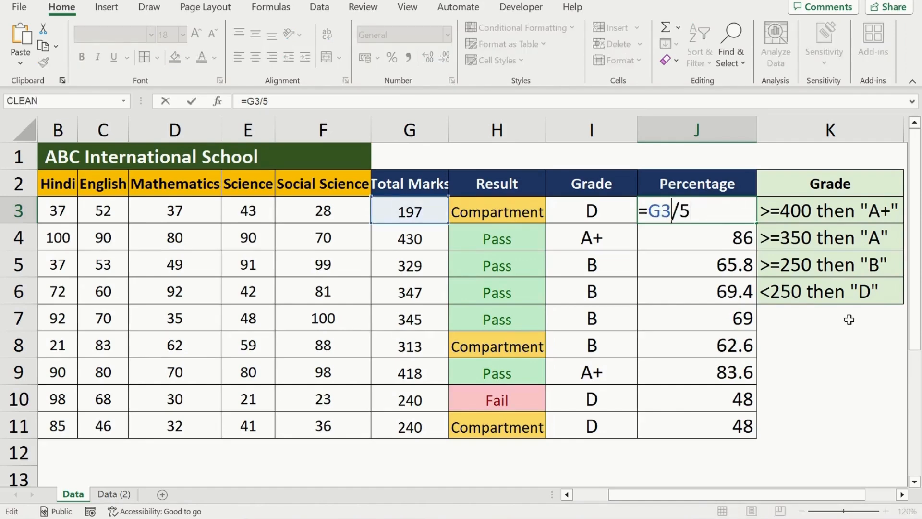
key("Left")
key("Left")
type("(")
key("Right")
key("Right")
key("Right")
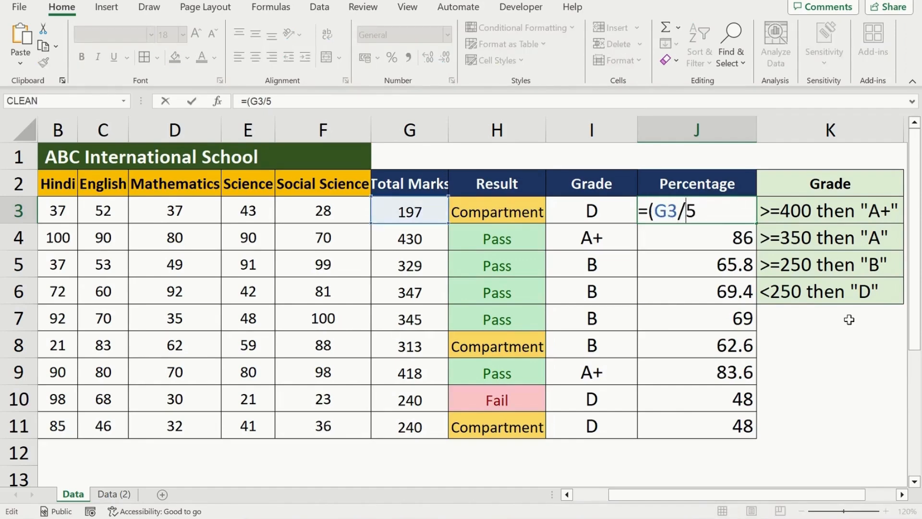
key("Right")
type(")/ 100")
key("ctrl+Return")
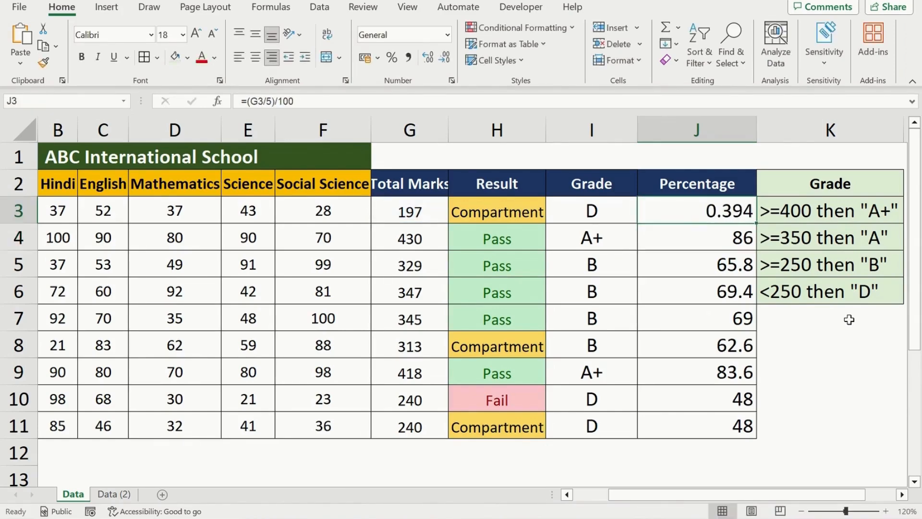
Fill the revised J3 formula down to J11 and apply the Percentage number format to J3:J11.
key("ctrl+shift+Down")
key("ctrl+d")
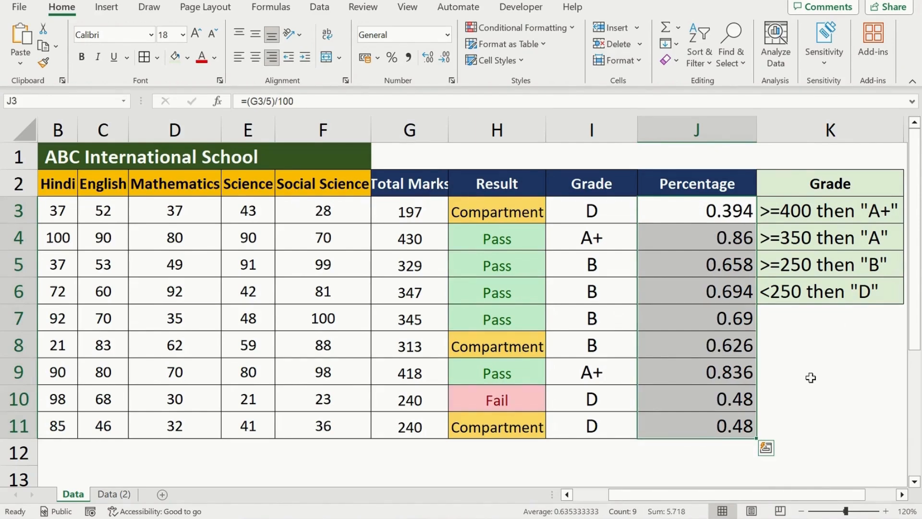
key("ctrl+shift+percent")
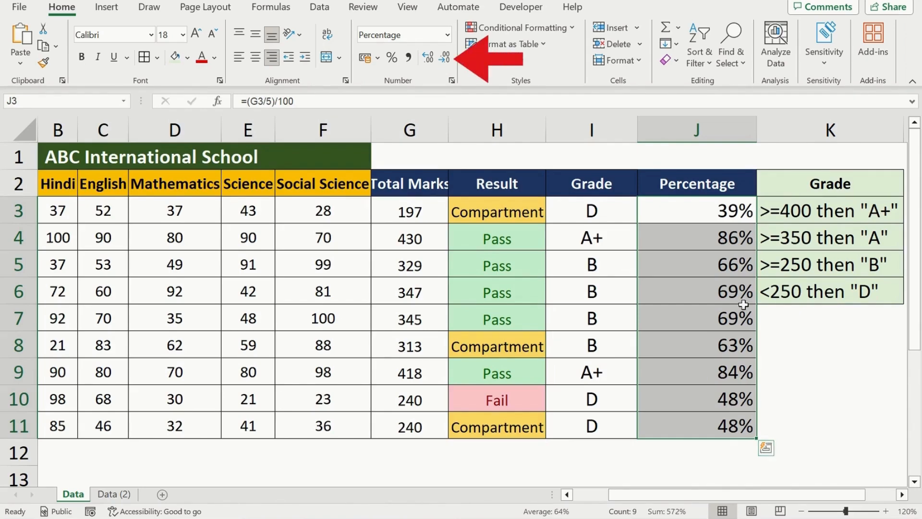
Set the percentages in J3:J11 to display two decimal places.
left_click(429, 58)
left_click(430, 63)
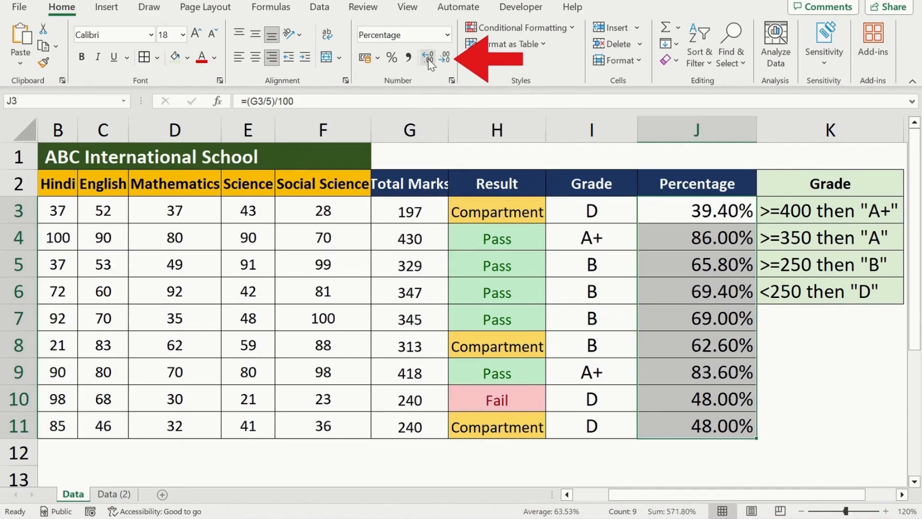
left_click(450, 60)
left_click(441, 61)
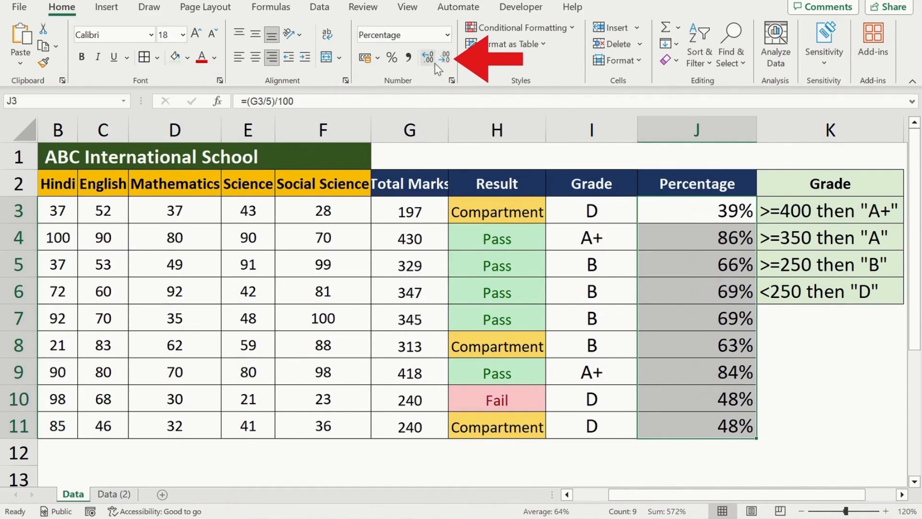
left_click(434, 64)
left_click(431, 64)
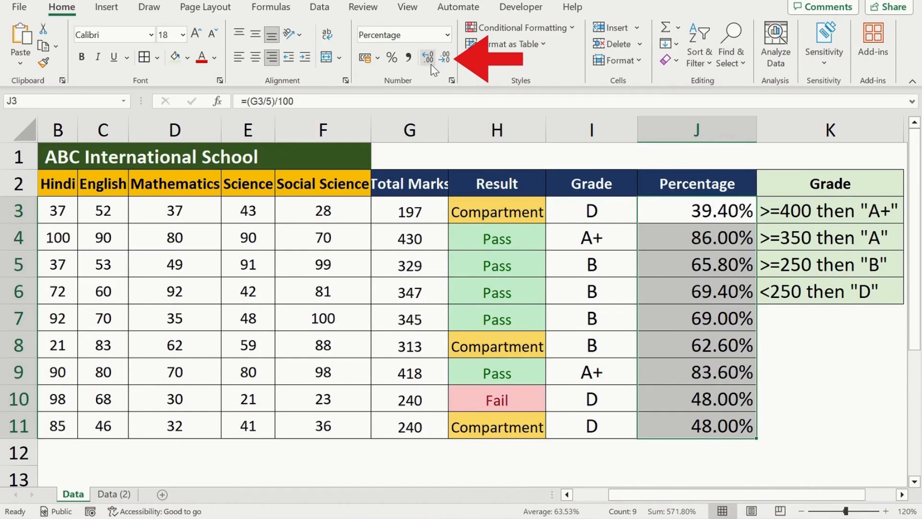